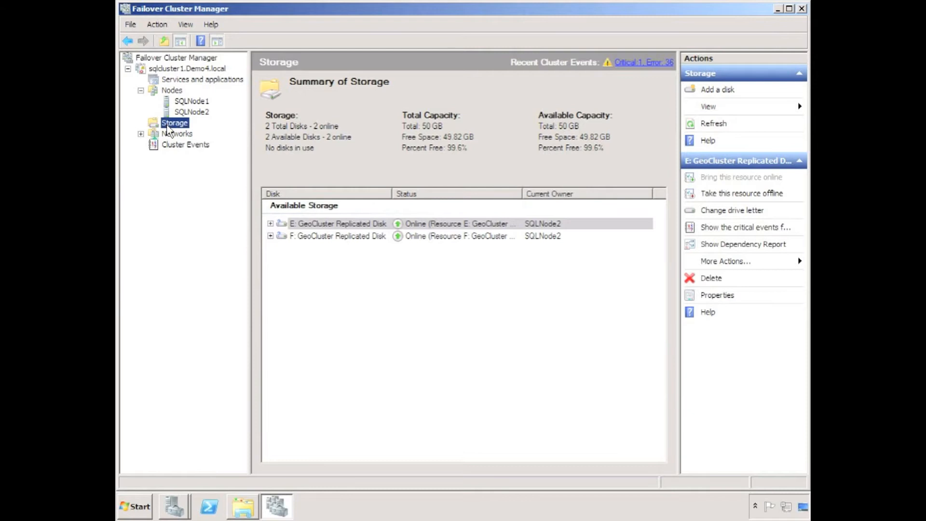
Step: Create an empty service or application under the cluster's Services and applications
{"action": "left_click", "coordinate": [186, 80]}
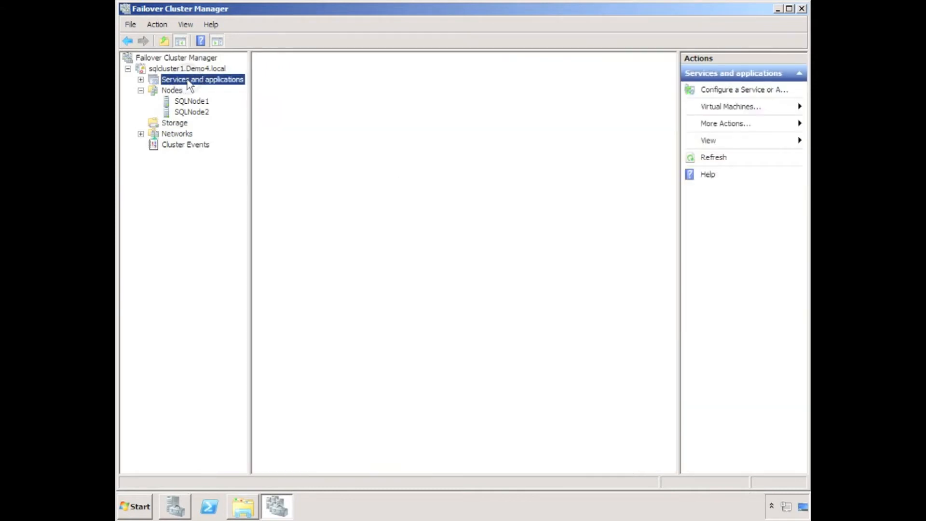
{"action": "right_click", "coordinate": [188, 80]}
{"action": "mouse_move", "coordinate": [299, 120]}
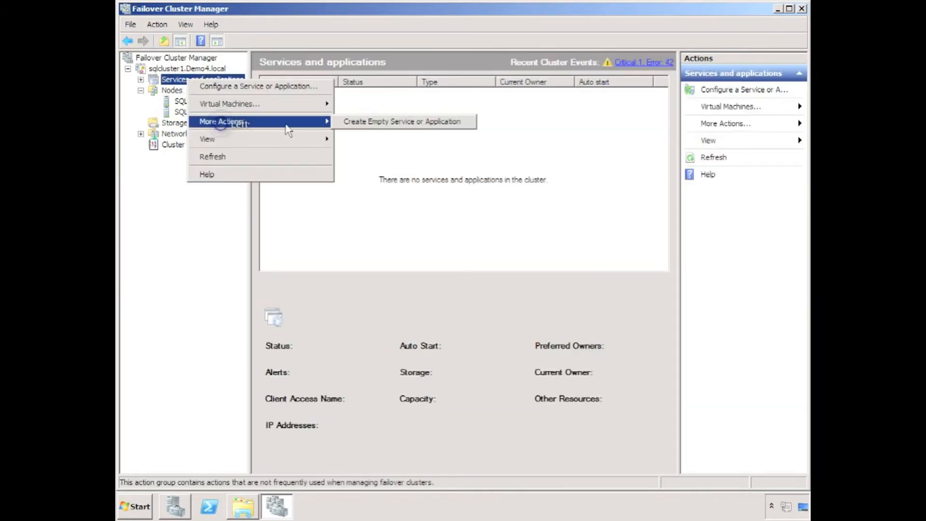
{"action": "left_click", "coordinate": [355, 124]}
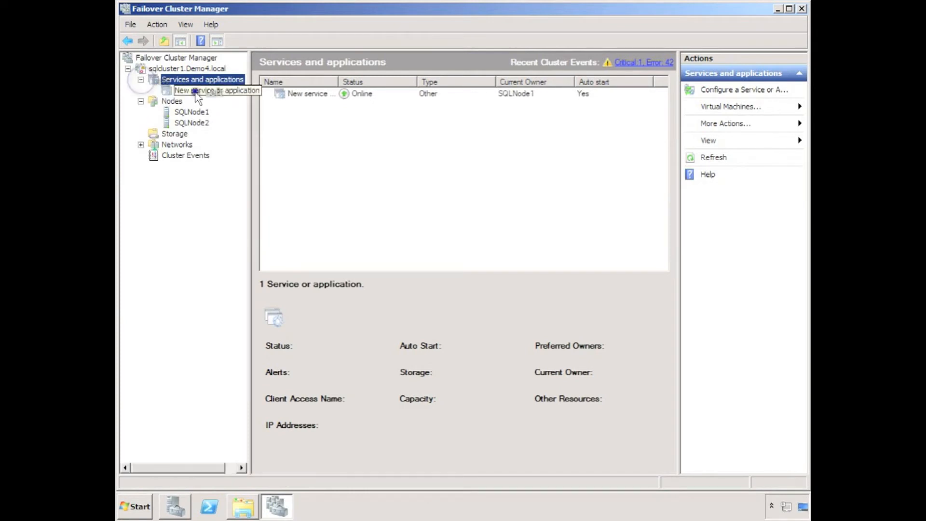
Step: Add a GeoCluster Replicated Disk resource to New service or application
{"action": "left_click", "coordinate": [195, 91]}
{"action": "right_click", "coordinate": [195, 91]}
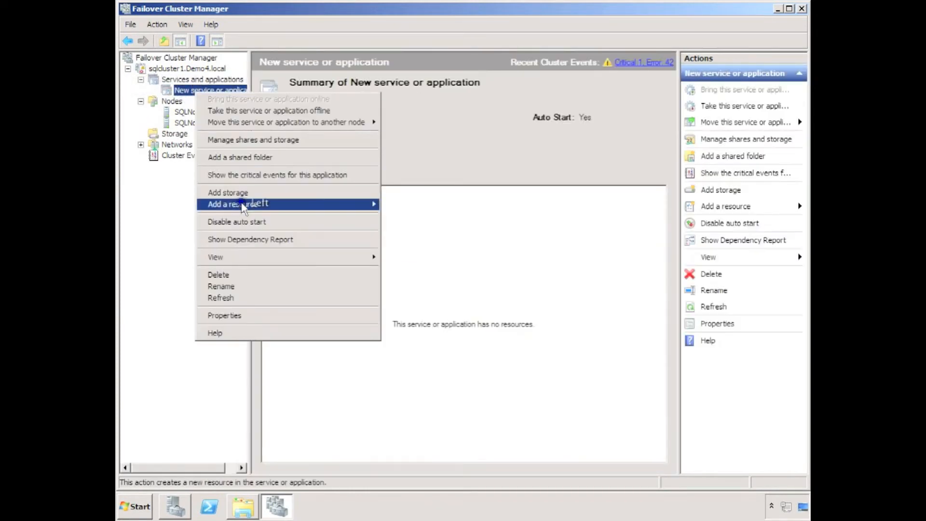
{"action": "mouse_move", "coordinate": [357, 204]}
{"action": "mouse_move", "coordinate": [424, 251]}
{"action": "left_click", "coordinate": [537, 286]}
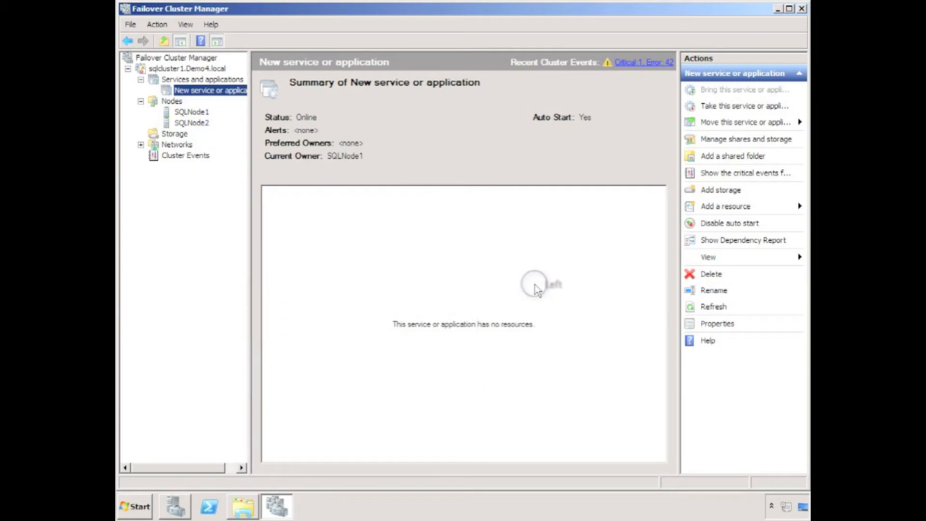
Step: Open the new replicated disk's properties and rename the resource to "H: GeoCluster Replicated Disk"
{"action": "right_click", "coordinate": [341, 222]}
{"action": "left_click", "coordinate": [372, 344]}
{"action": "double_click", "coordinate": [429, 110]}
{"action": "type", "text": "H: GeoCluster Replicated Disk"}
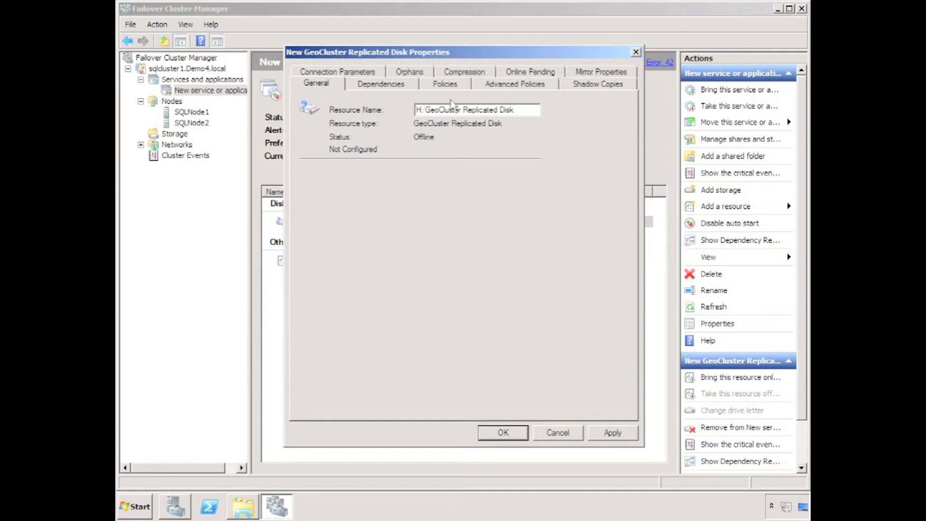
Step: Go through the disk's dependencies and policies, and toggle the newer-source-only and block checksum options in its mirror properties
{"action": "left_click", "coordinate": [381, 85]}
{"action": "left_click", "coordinate": [452, 84]}
{"action": "left_click", "coordinate": [496, 85]}
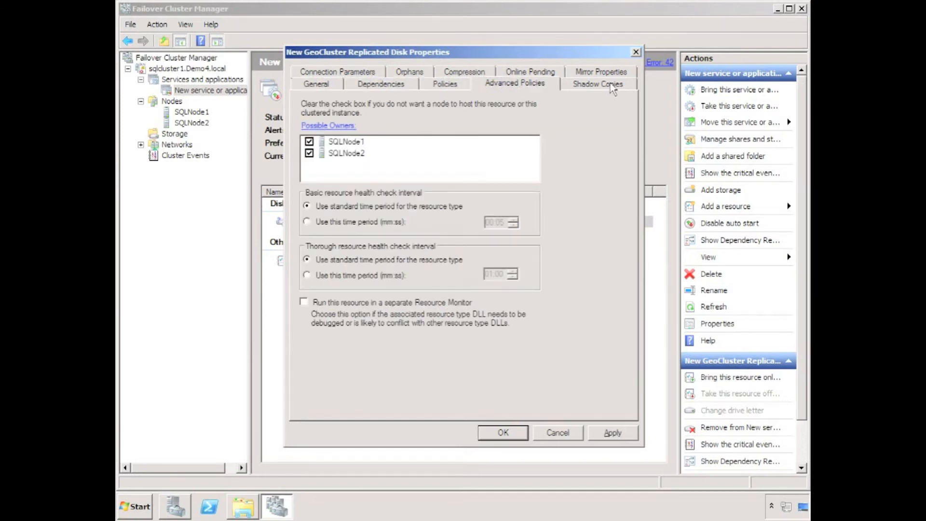
{"action": "left_click", "coordinate": [602, 71]}
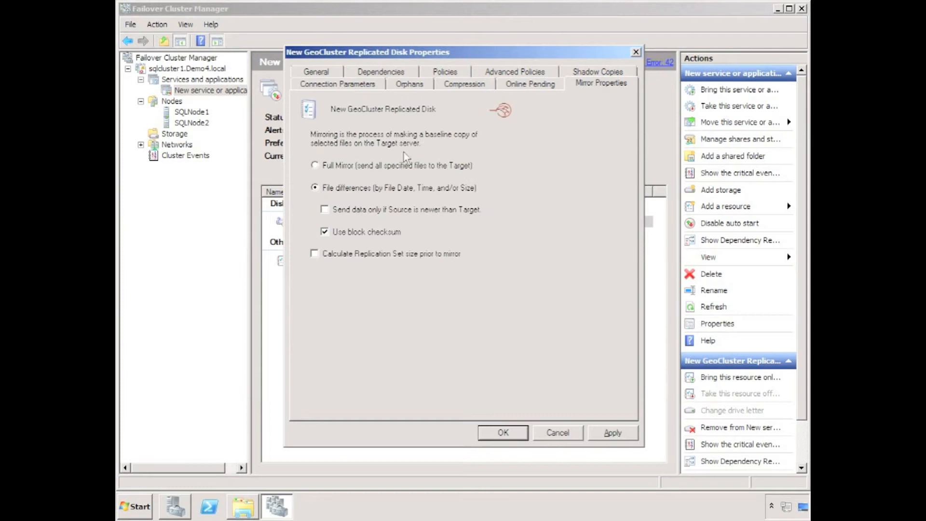
{"action": "left_click", "coordinate": [353, 209]}
{"action": "left_click", "coordinate": [367, 232]}
Step: Set the disk to replicate to H: and the mirroring and replication network to Cluster Network 1, and save the properties
{"action": "left_click", "coordinate": [361, 85]}
{"action": "left_click", "coordinate": [502, 140]}
{"action": "left_click", "coordinate": [492, 161]}
{"action": "left_click", "coordinate": [502, 169]}
{"action": "left_click", "coordinate": [490, 182]}
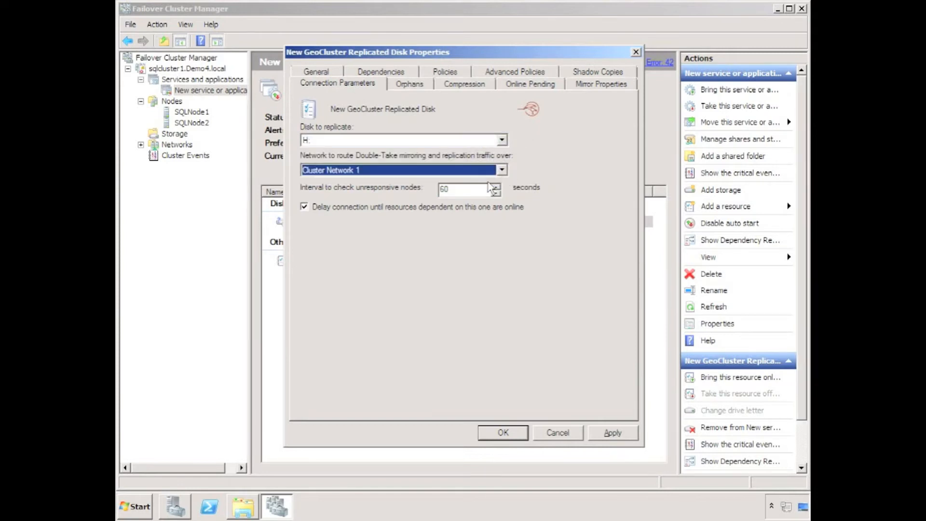
{"action": "left_click", "coordinate": [508, 433]}
Step: Bring the H: GeoCluster Replicated Disk online and remove it from New service or application
{"action": "right_click", "coordinate": [300, 221]}
{"action": "left_click", "coordinate": [317, 230]}
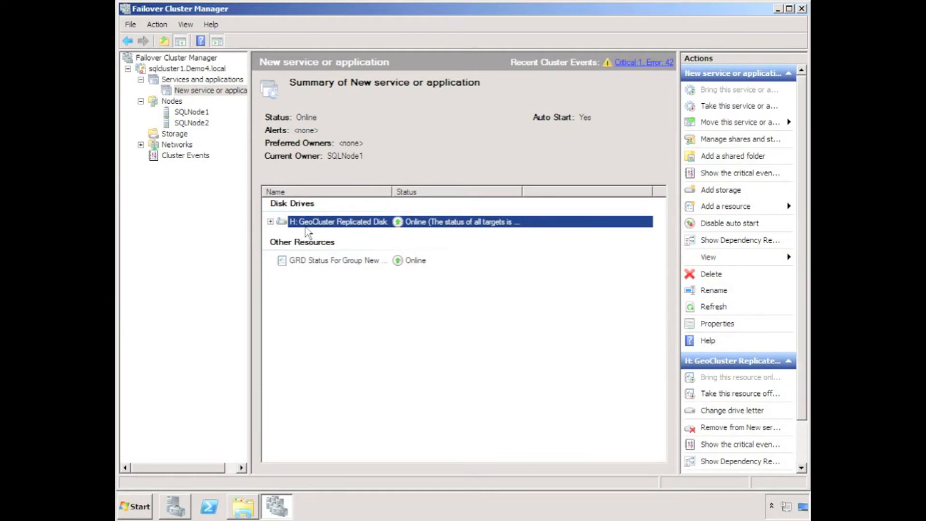
{"action": "right_click", "coordinate": [303, 223]}
{"action": "left_click", "coordinate": [360, 272]}
{"action": "left_click", "coordinate": [388, 325]}
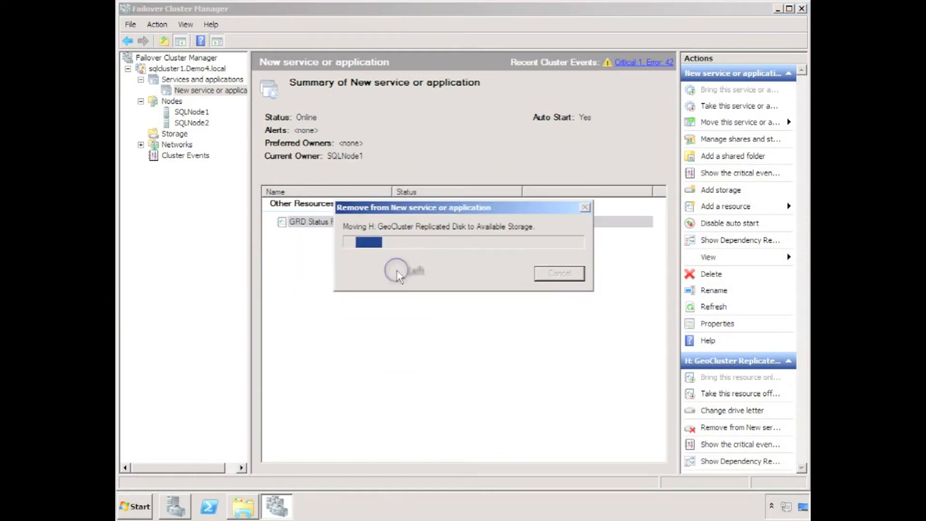
Step: Delete New service or application from the cluster
{"action": "right_click", "coordinate": [191, 95]}
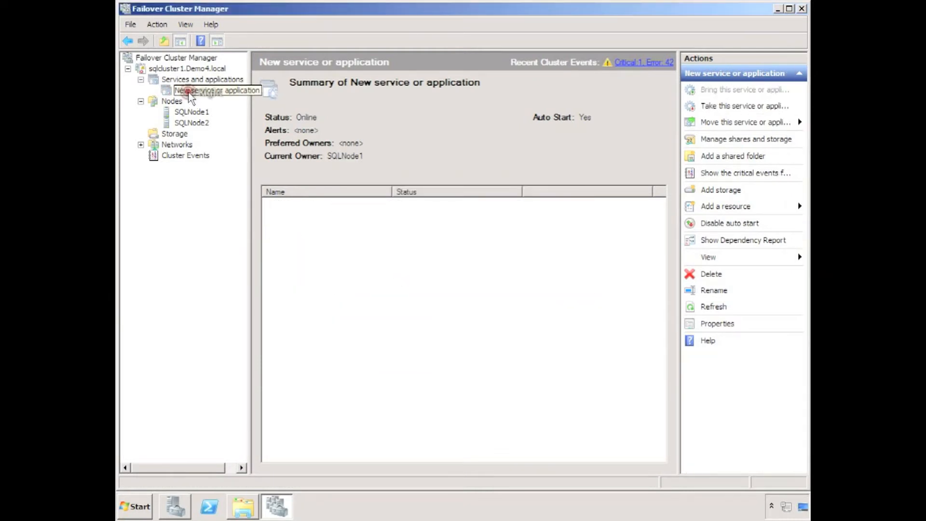
{"action": "left_click", "coordinate": [240, 274]}
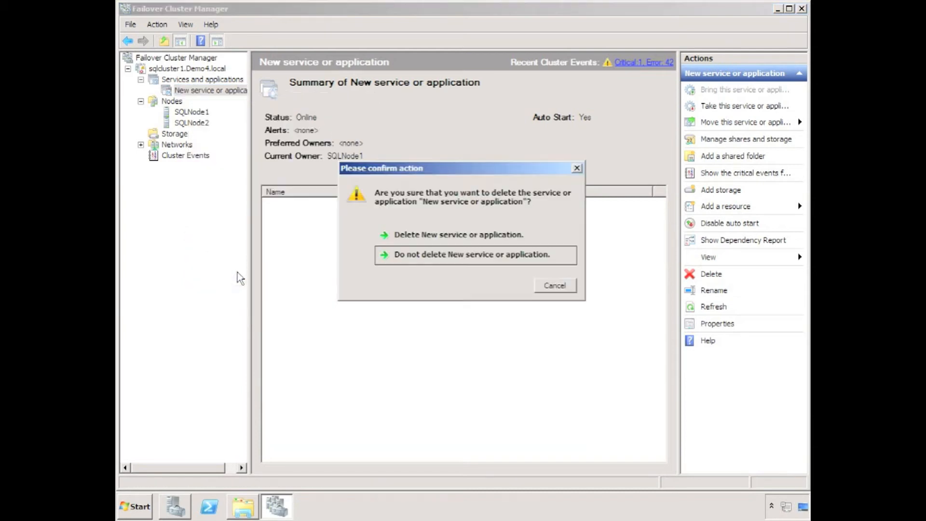
{"action": "left_click", "coordinate": [446, 236]}
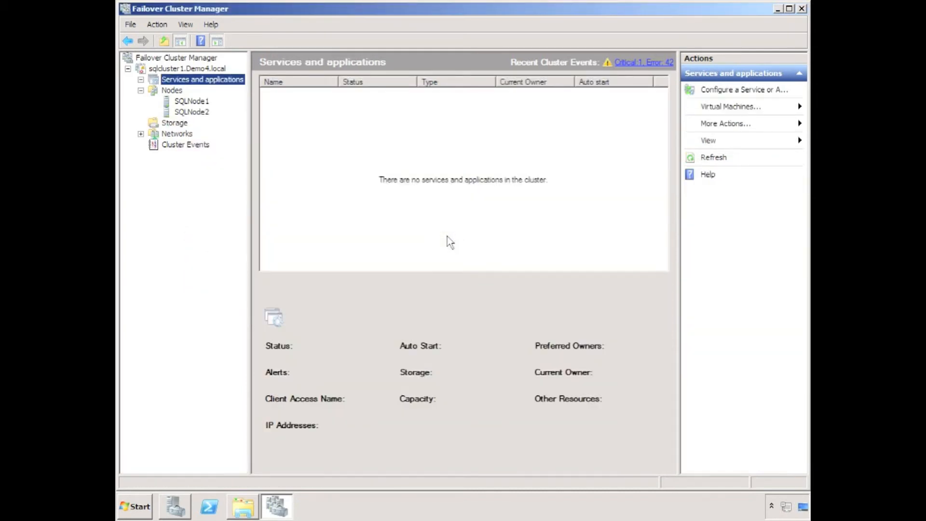
Step: Start configuring a highly available service in the High Availability Wizard, choosing File Server as the type
{"action": "right_click", "coordinate": [182, 83]}
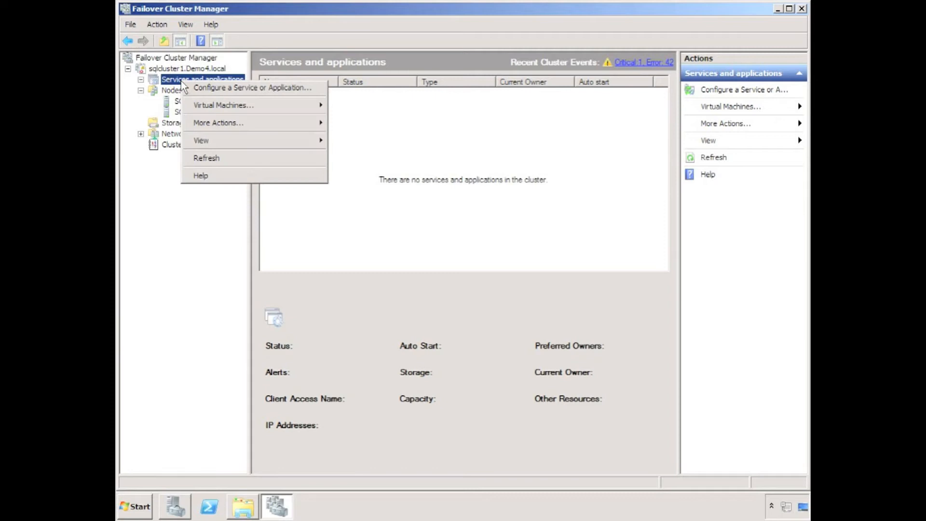
{"action": "left_click", "coordinate": [186, 87]}
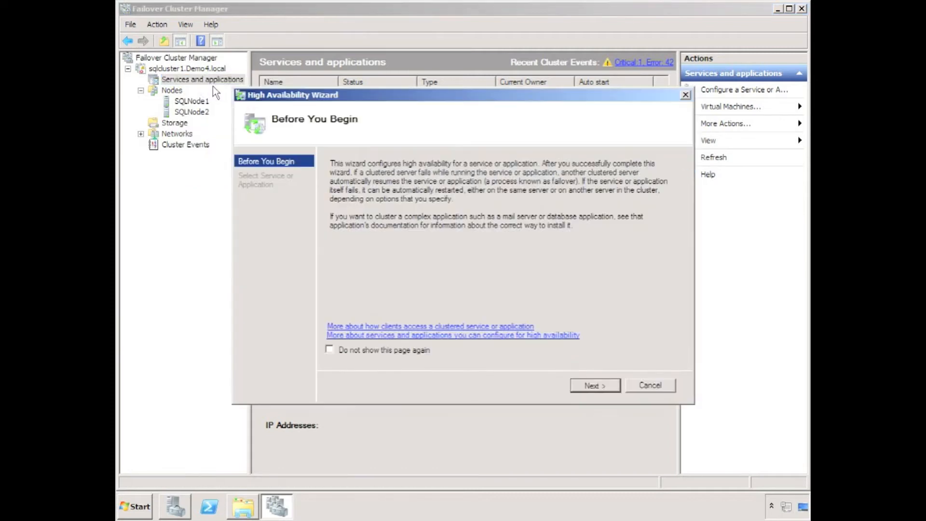
{"action": "left_click", "coordinate": [609, 386]}
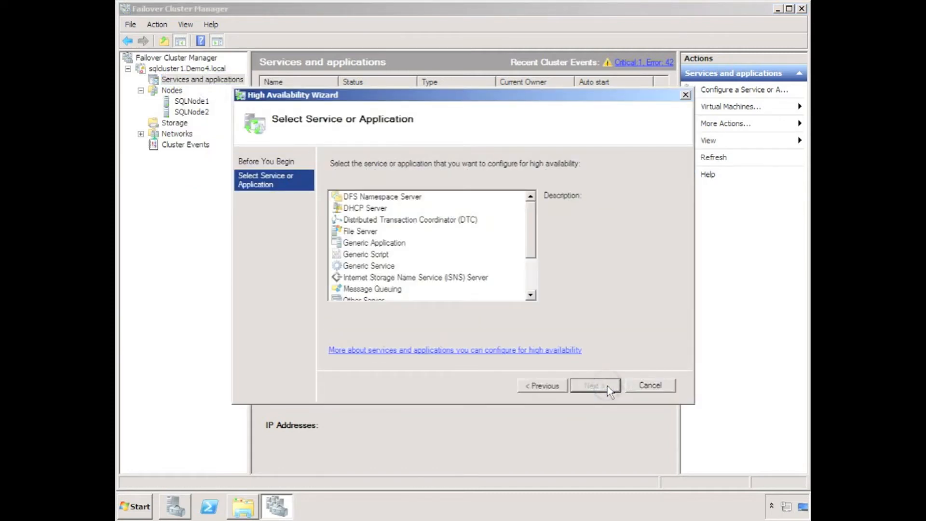
{"action": "left_click", "coordinate": [361, 232]}
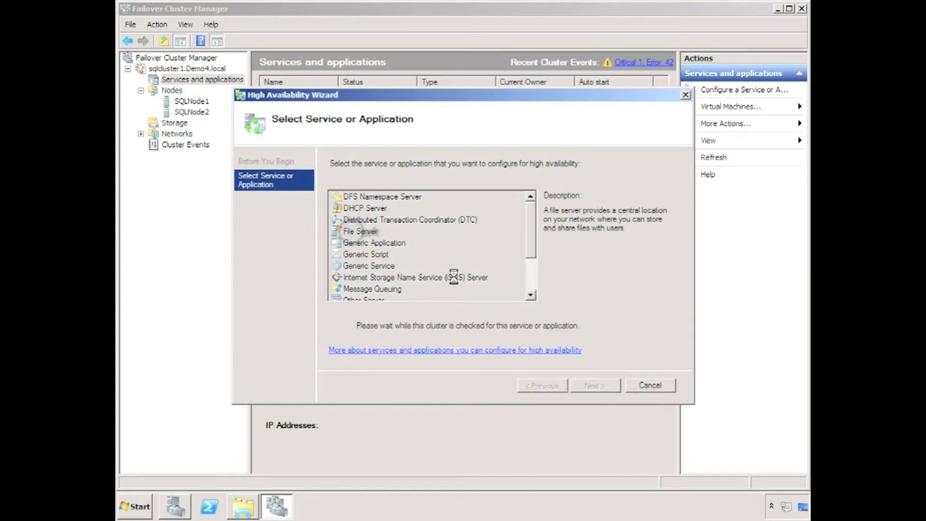
{"action": "left_click", "coordinate": [603, 388]}
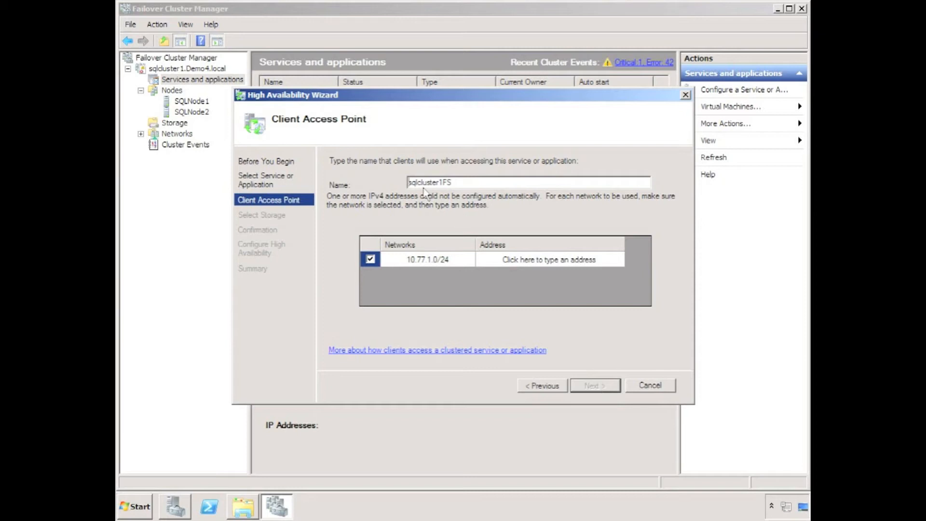
Step: Set the client access point's address to 10.77.1.215 and its name to Demo4GFS
{"action": "left_click", "coordinate": [510, 260]}
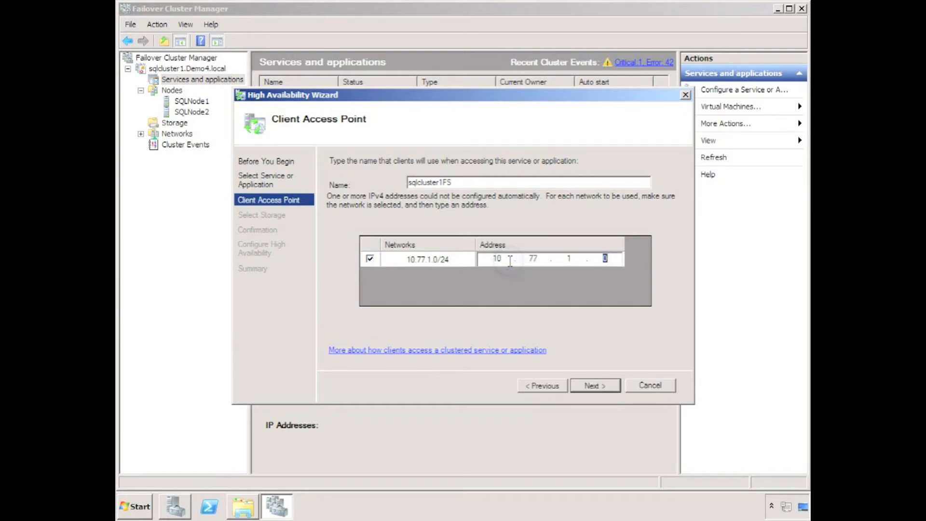
{"action": "type", "text": "215"}
{"action": "left_click_drag", "start_coordinate": [440, 183], "coordinate": [362, 184]}
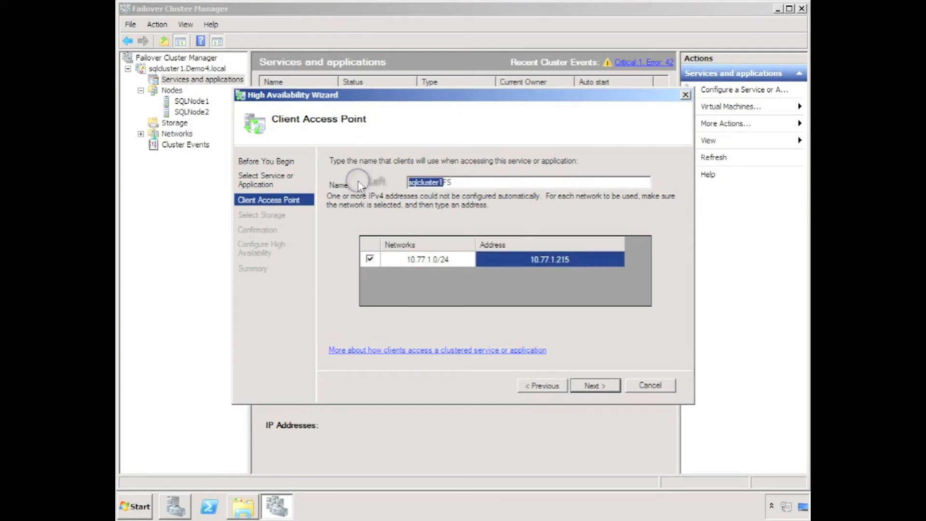
{"action": "type", "text": "Demo"}
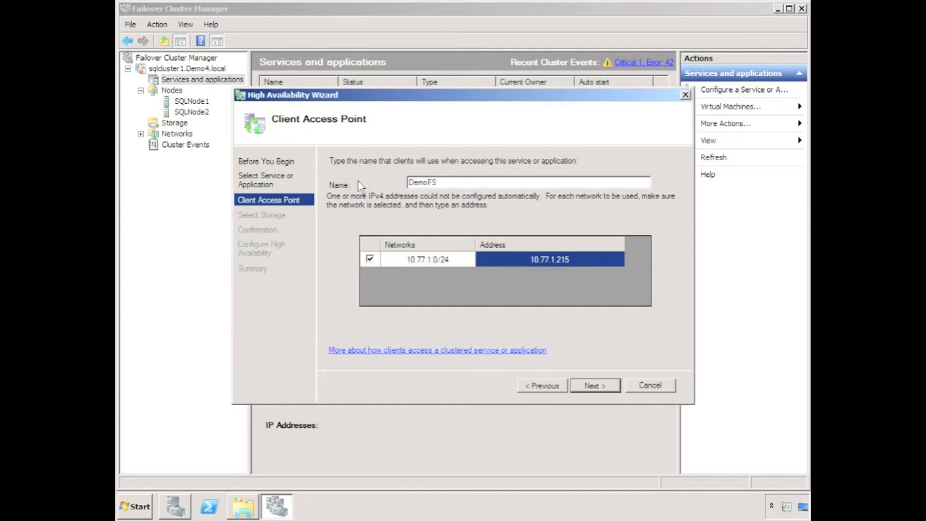
{"action": "type", "text": "4G"}
{"action": "left_click", "coordinate": [587, 385]}
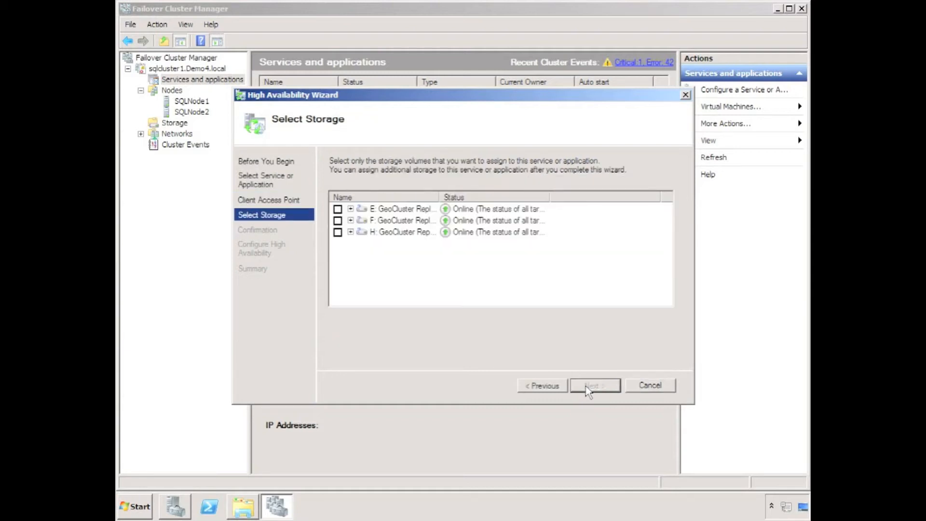
Step: Assign the H: GeoCluster Replicated Disk as the file server's storage and complete the High Availability Wizard
{"action": "left_click", "coordinate": [337, 232]}
{"action": "left_click", "coordinate": [590, 386]}
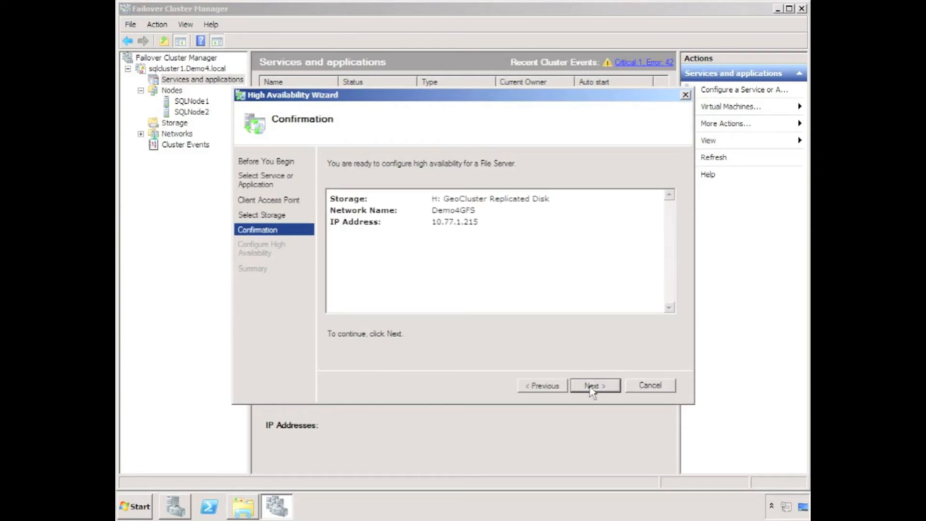
{"action": "left_click", "coordinate": [590, 385]}
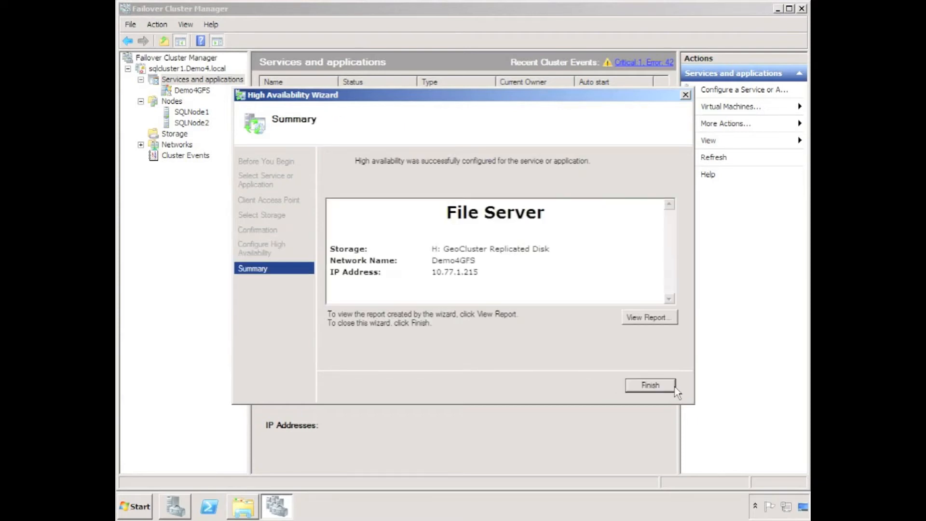
{"action": "left_click", "coordinate": [670, 386]}
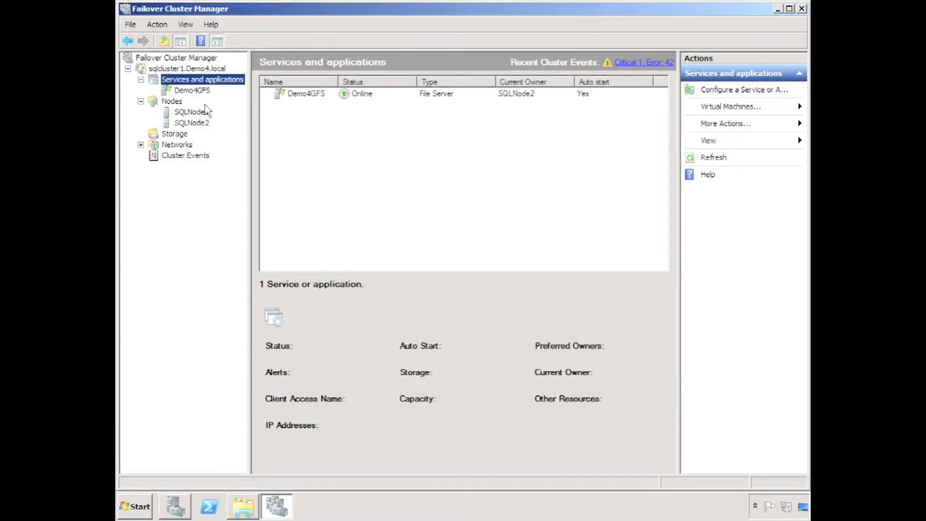
Step: Provision a shared folder on Demo4GFS using a new folder named Files under H$, leaving its NTFS permissions unchanged
{"action": "left_click", "coordinate": [183, 91]}
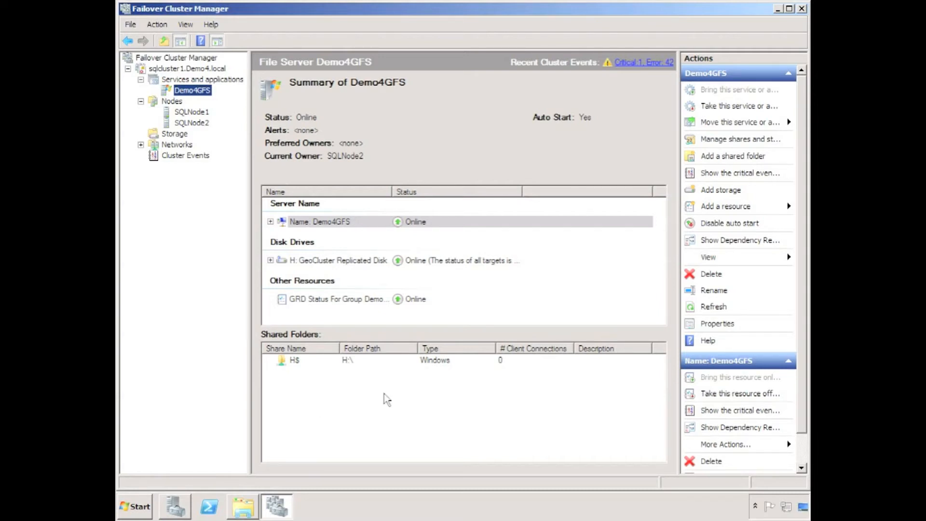
{"action": "left_click", "coordinate": [735, 156]}
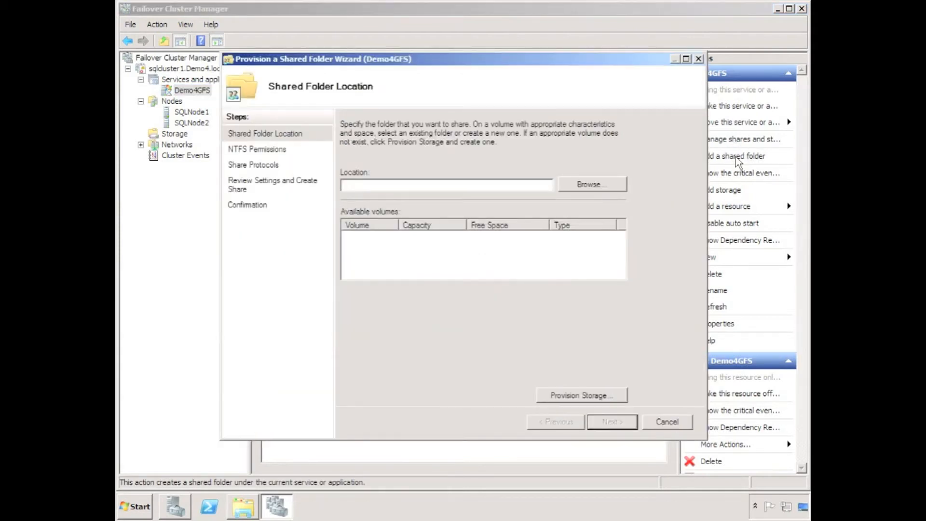
{"action": "left_click", "coordinate": [596, 187]}
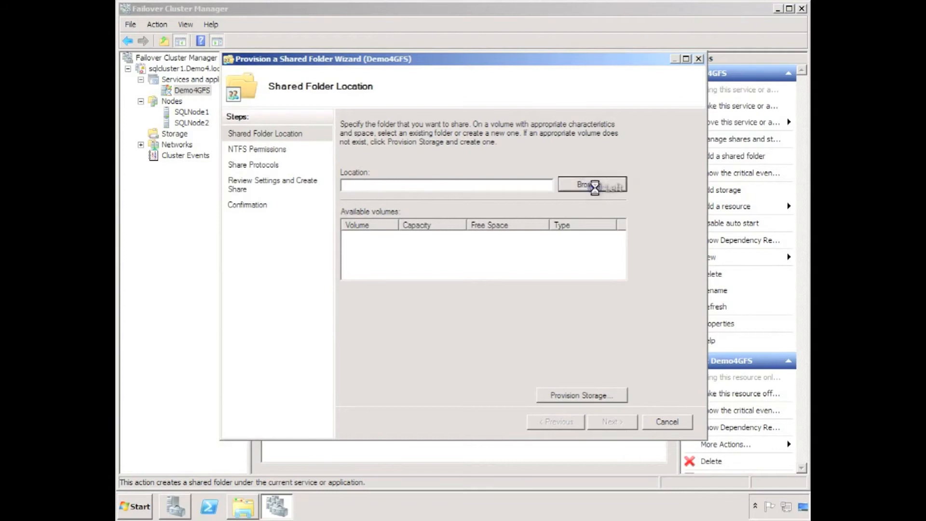
{"action": "left_click", "coordinate": [391, 214]}
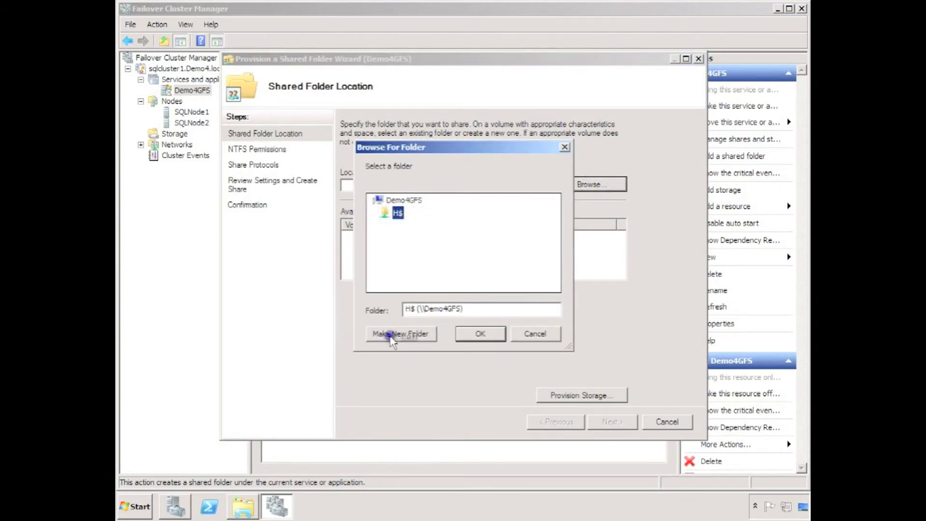
{"action": "left_click", "coordinate": [391, 335]}
{"action": "type", "text": "Files"}
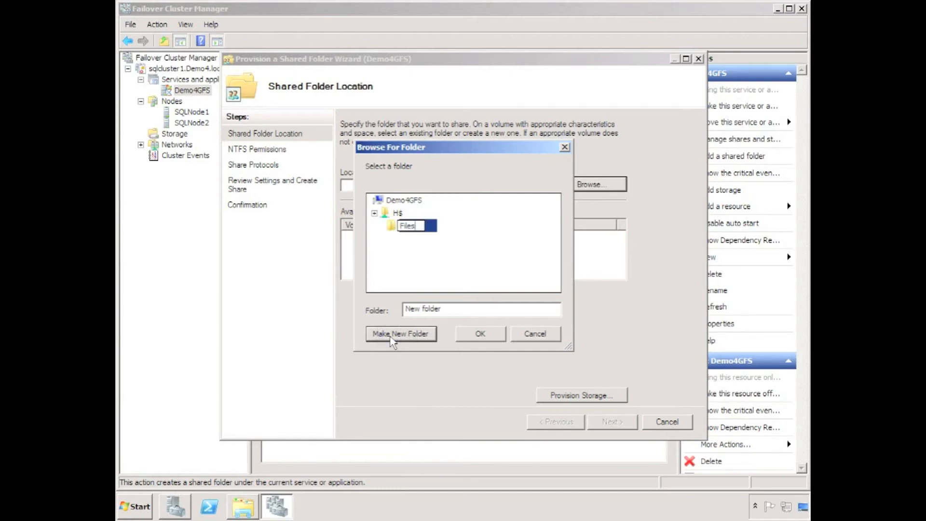
{"action": "key", "text": "Return"}
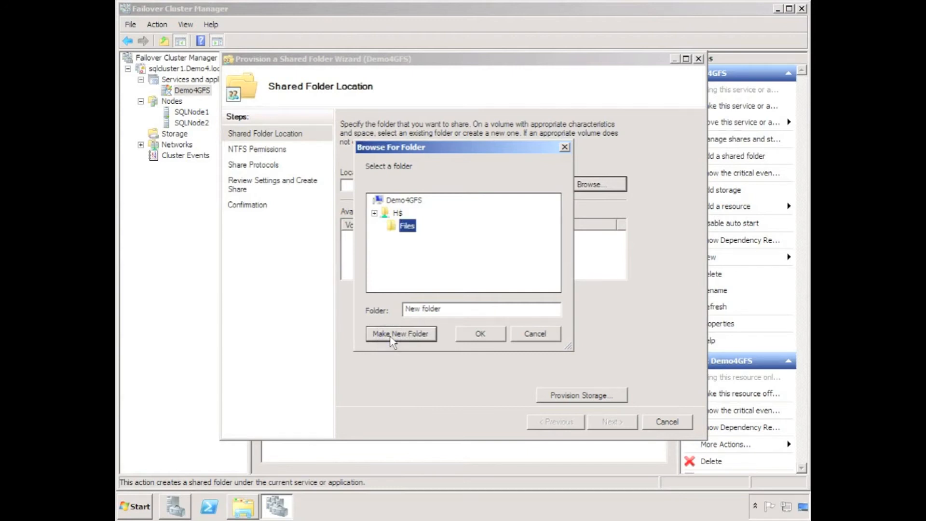
{"action": "left_click", "coordinate": [483, 335]}
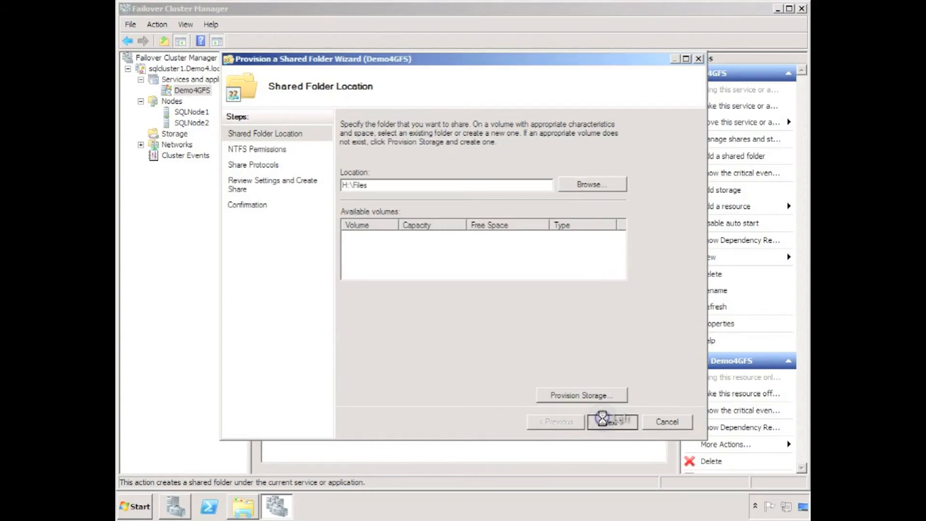
{"action": "left_click", "coordinate": [606, 421]}
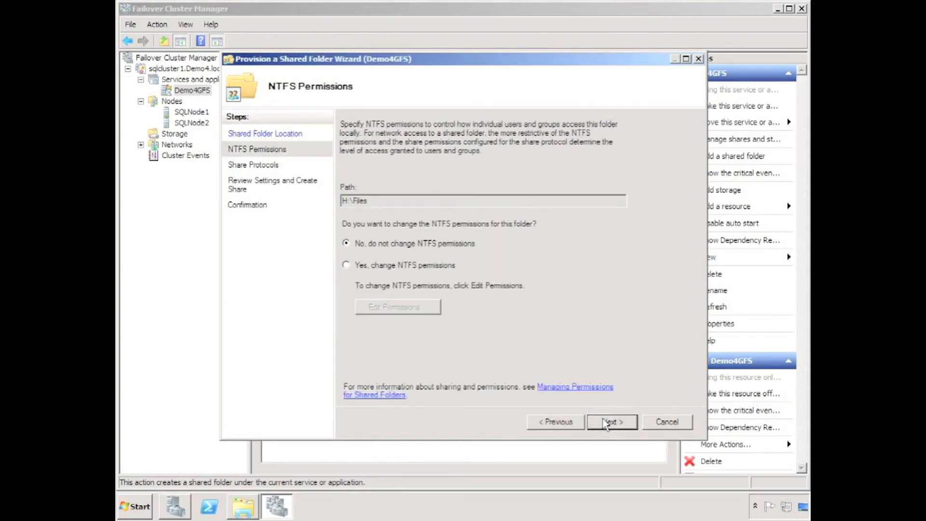
{"action": "left_click", "coordinate": [606, 421]}
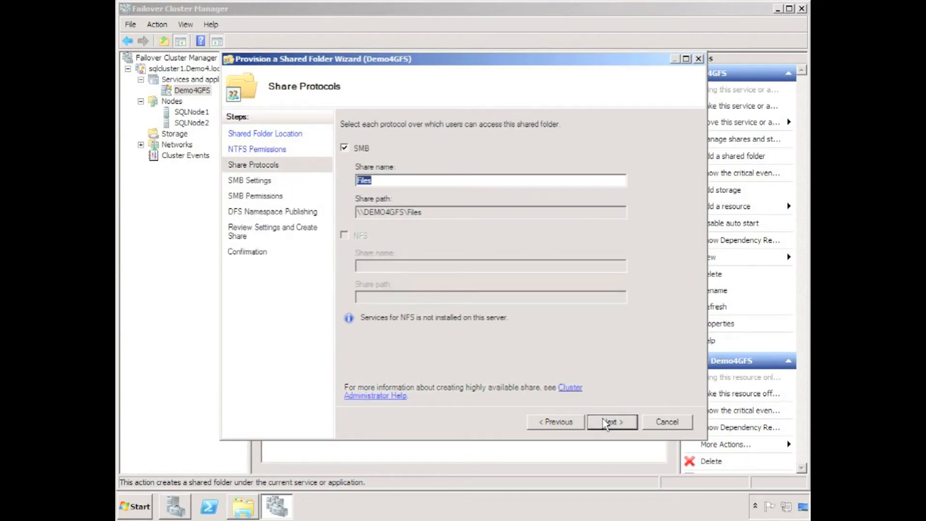
Step: Finish provisioning the SMB share Files, giving administrators Full Control and all others only Read and Write access, without DFS publishing
{"action": "left_click", "coordinate": [606, 422]}
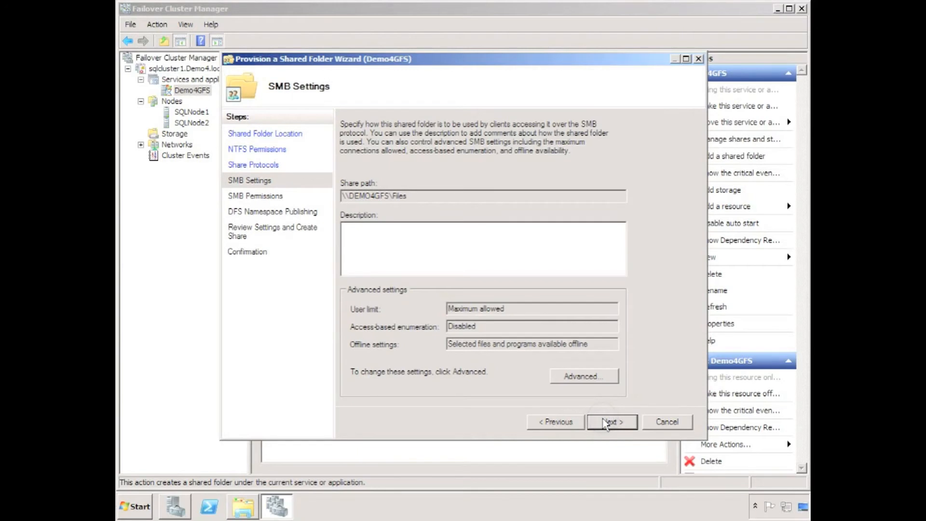
{"action": "left_click", "coordinate": [605, 421]}
{"action": "left_click", "coordinate": [605, 422]}
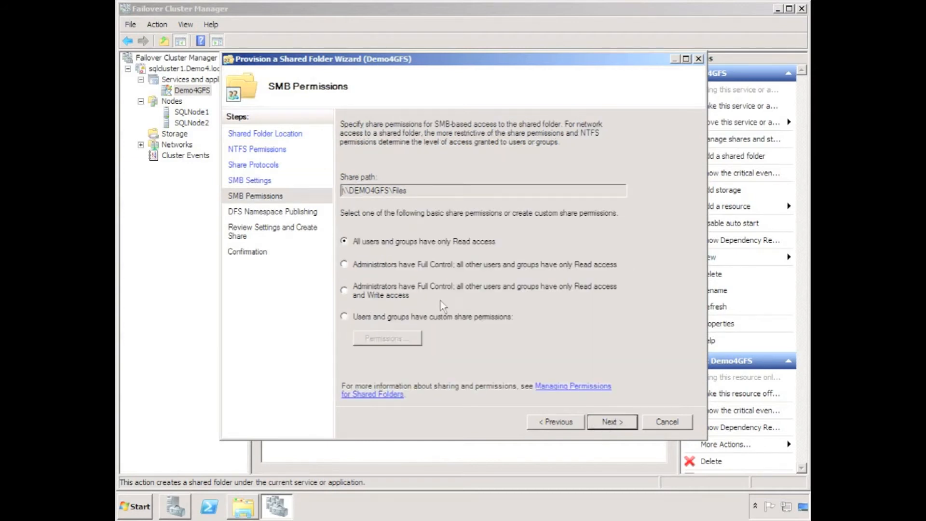
{"action": "left_click", "coordinate": [377, 296]}
{"action": "left_click", "coordinate": [613, 423]}
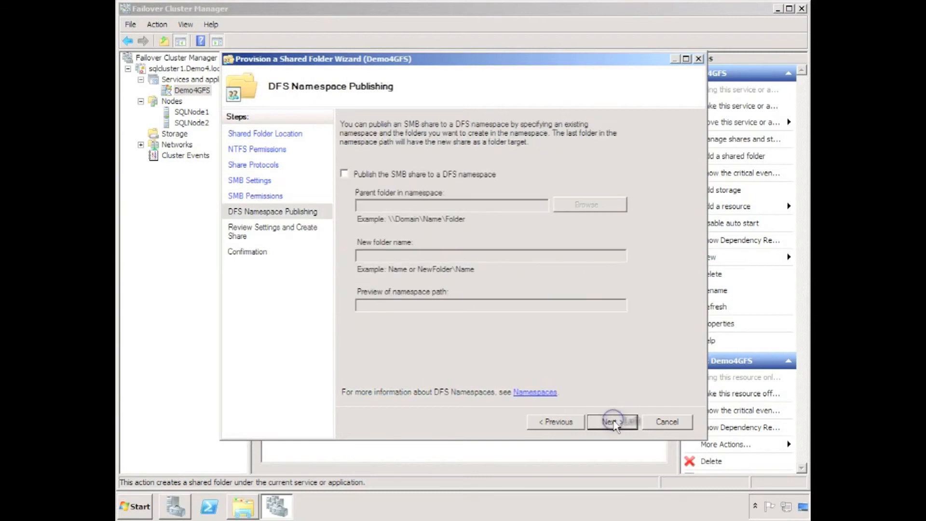
{"action": "left_click", "coordinate": [612, 422]}
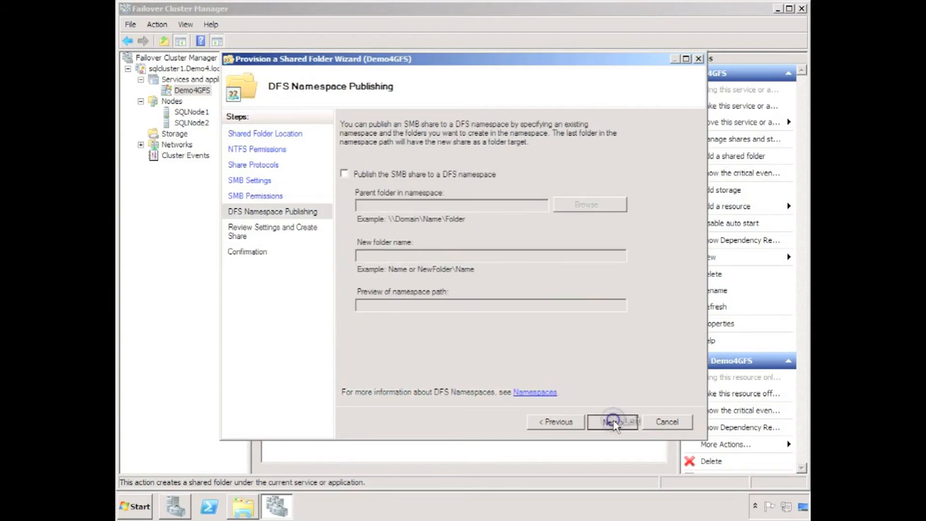
{"action": "left_click", "coordinate": [612, 422]}
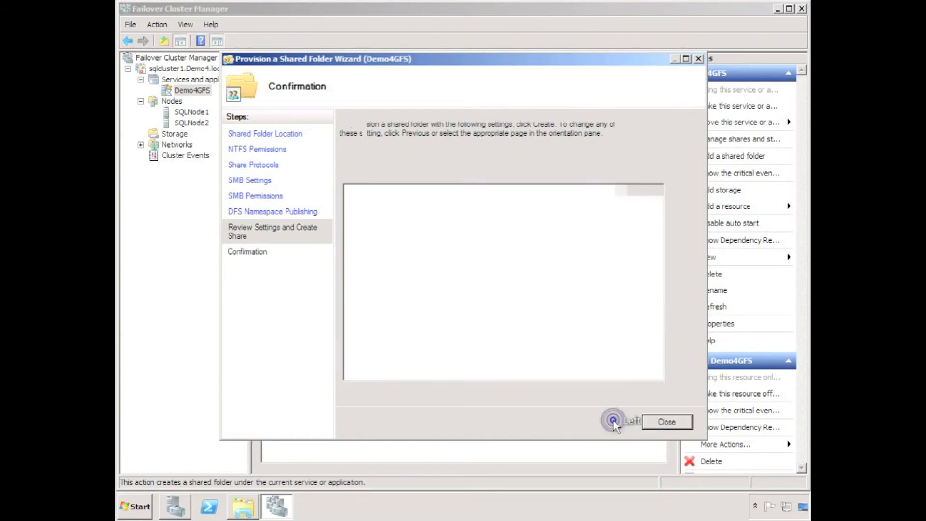
{"action": "left_click", "coordinate": [666, 423]}
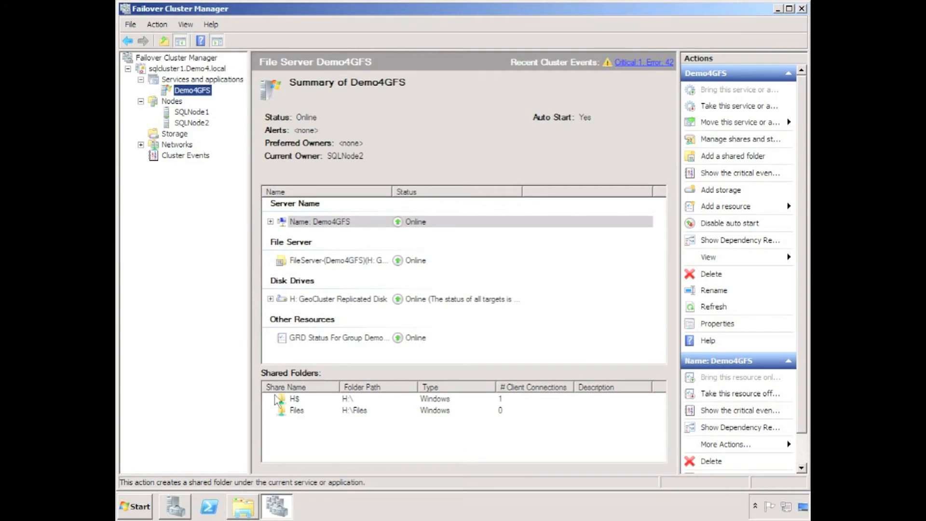
Step: Open the network path \\demo4GFS and go into its Files share
{"action": "left_click", "coordinate": [135, 506]}
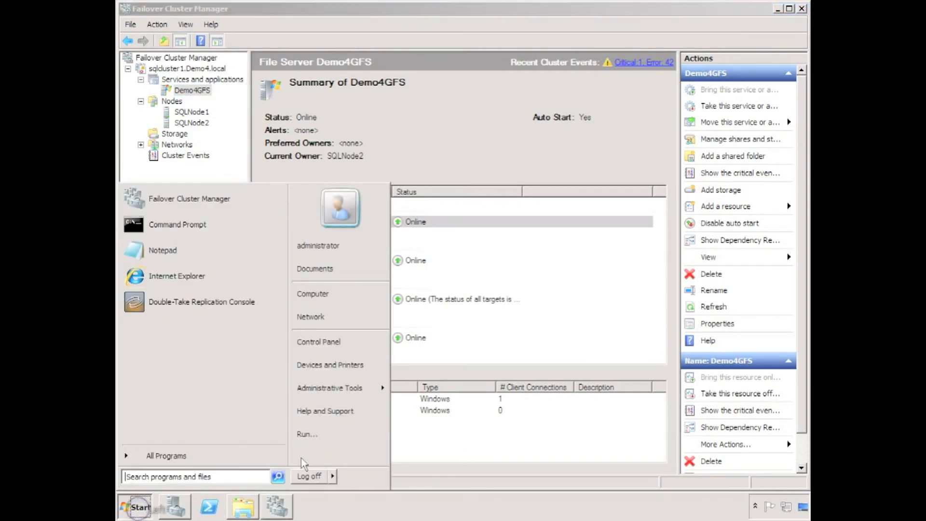
{"action": "left_click", "coordinate": [317, 436]}
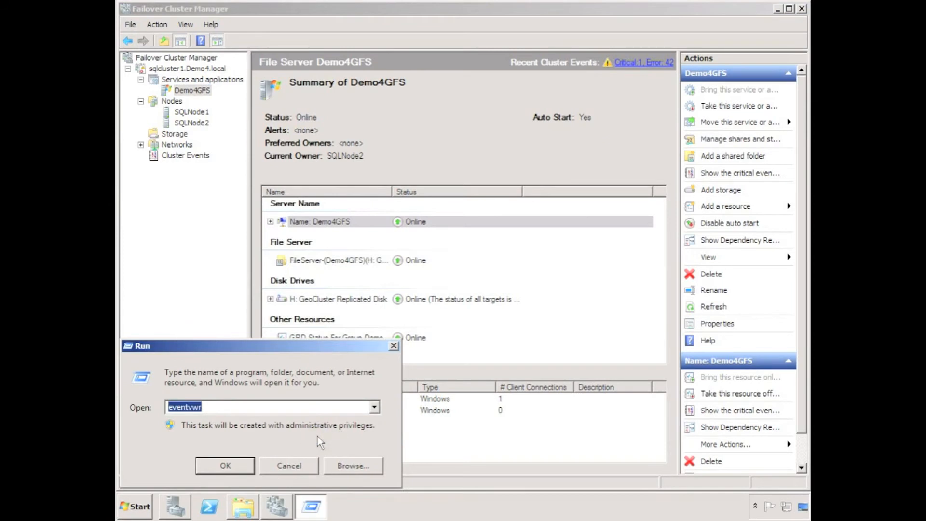
{"action": "type", "text": "\\\\"}
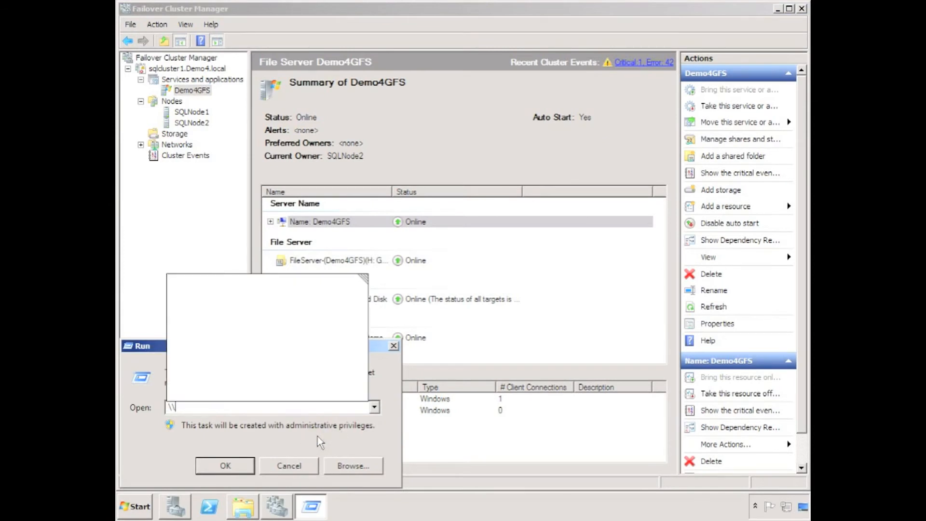
{"action": "type", "text": "demo4GFS"}
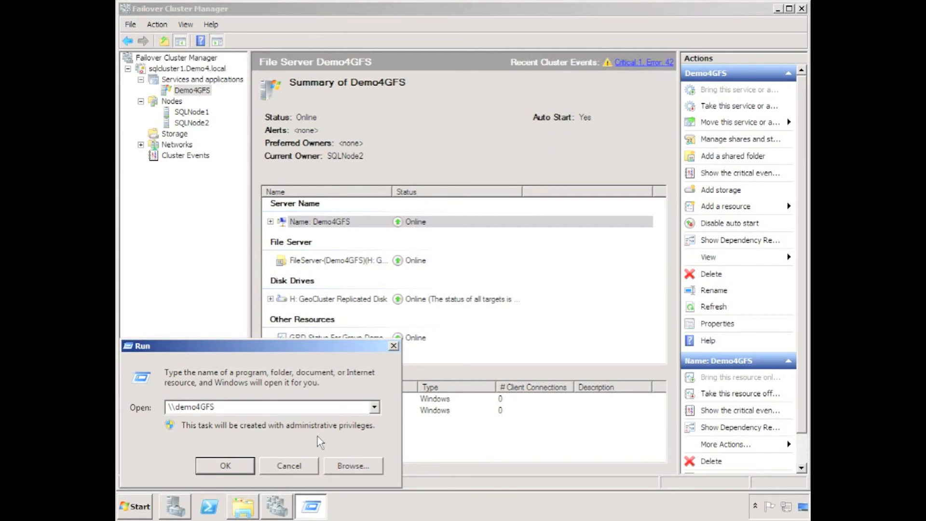
{"action": "key", "text": "Return"}
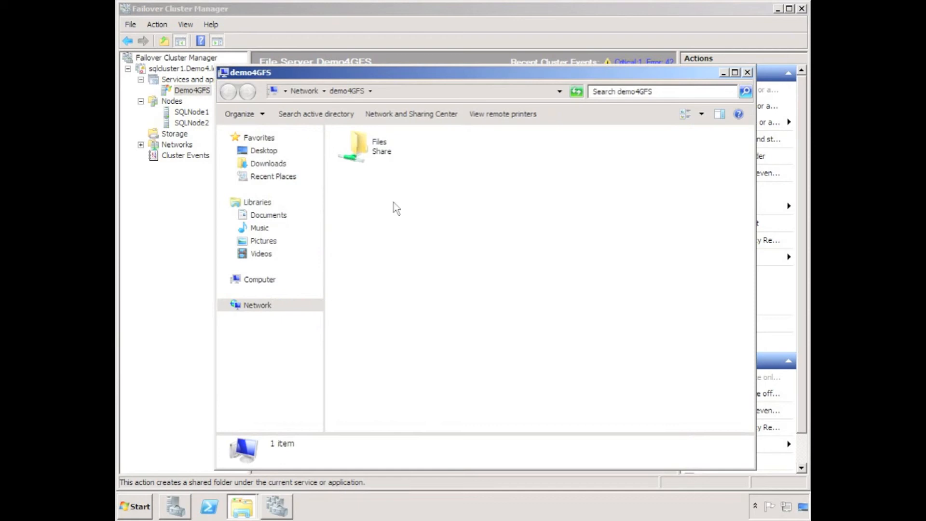
{"action": "double_click", "coordinate": [356, 155]}
Step: Create a new text document named My File in the Files share
{"action": "right_click", "coordinate": [391, 213]}
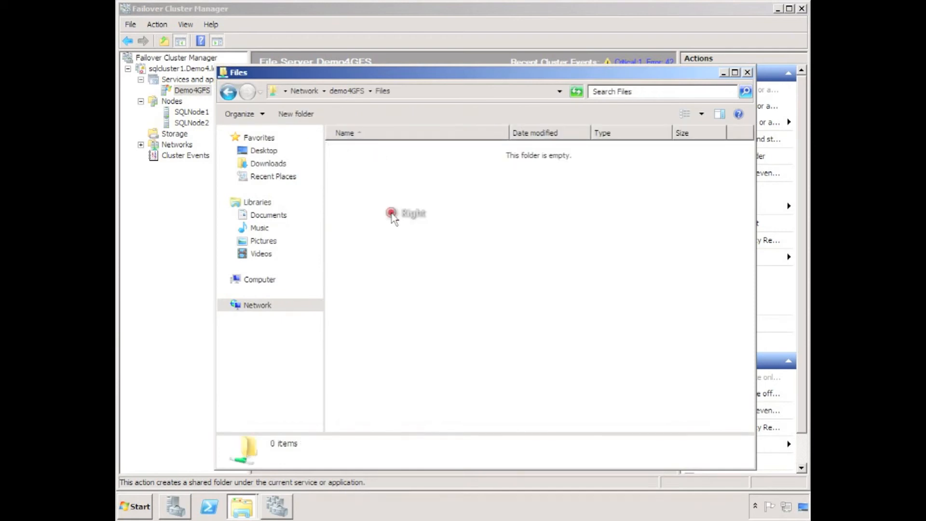
{"action": "left_click", "coordinate": [436, 331]}
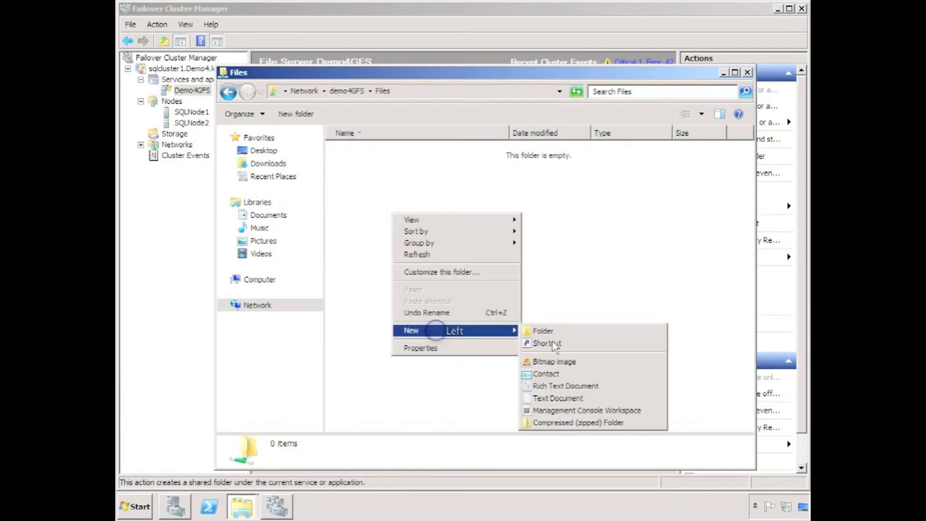
{"action": "left_click", "coordinate": [552, 398]}
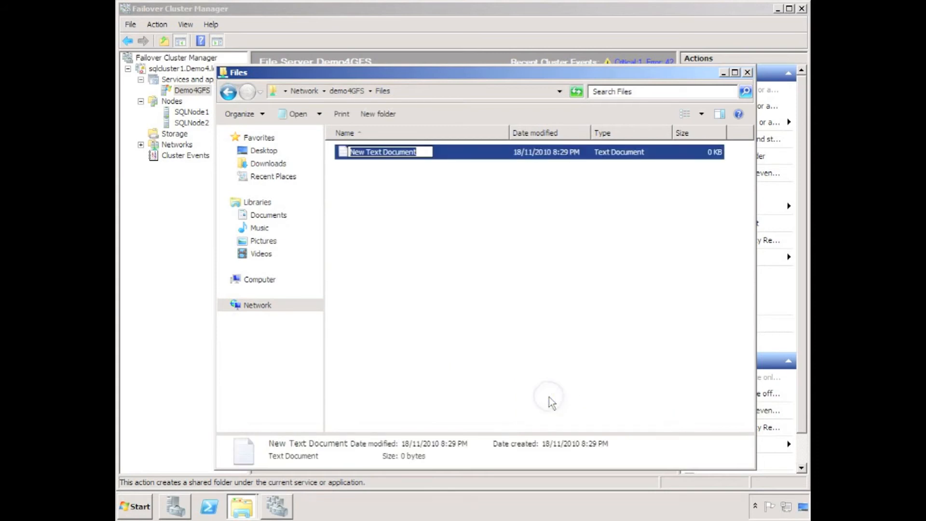
{"action": "type", "text": "My File"}
{"action": "key", "text": "Return"}
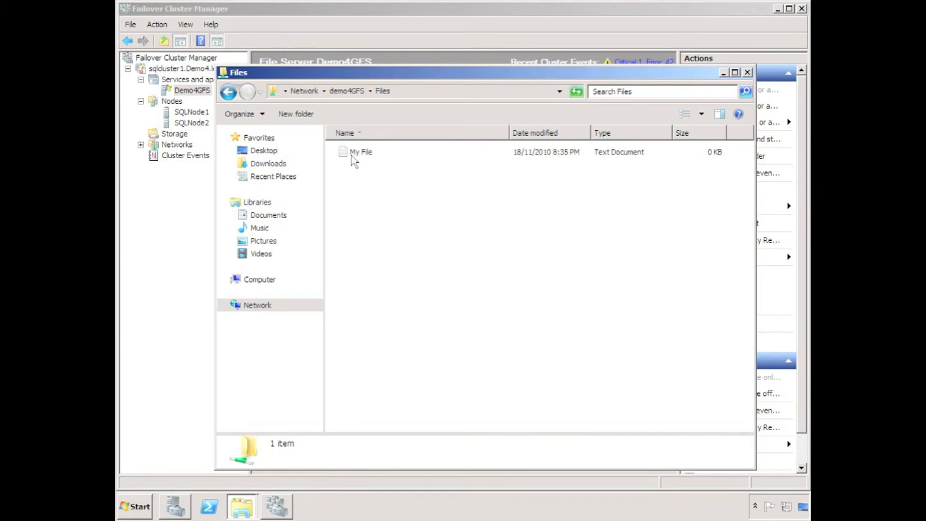
Step: Write the text "My File" in the My File document, then save and close it
{"action": "right_click", "coordinate": [354, 162]}
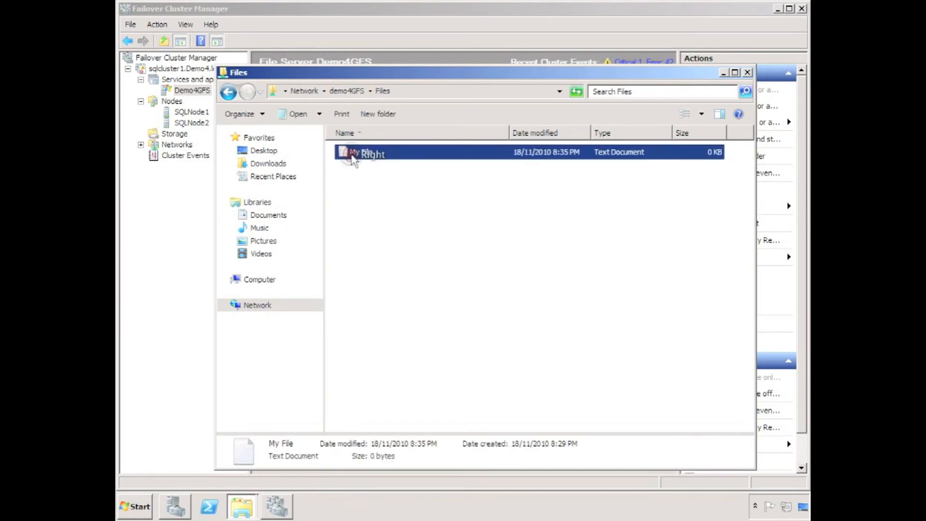
{"action": "left_click", "coordinate": [373, 187]}
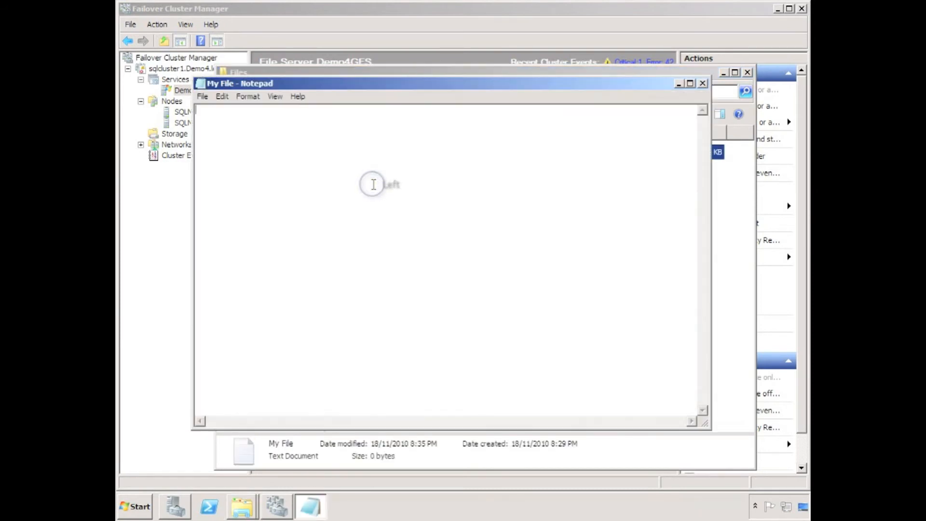
{"action": "type", "text": "My File"}
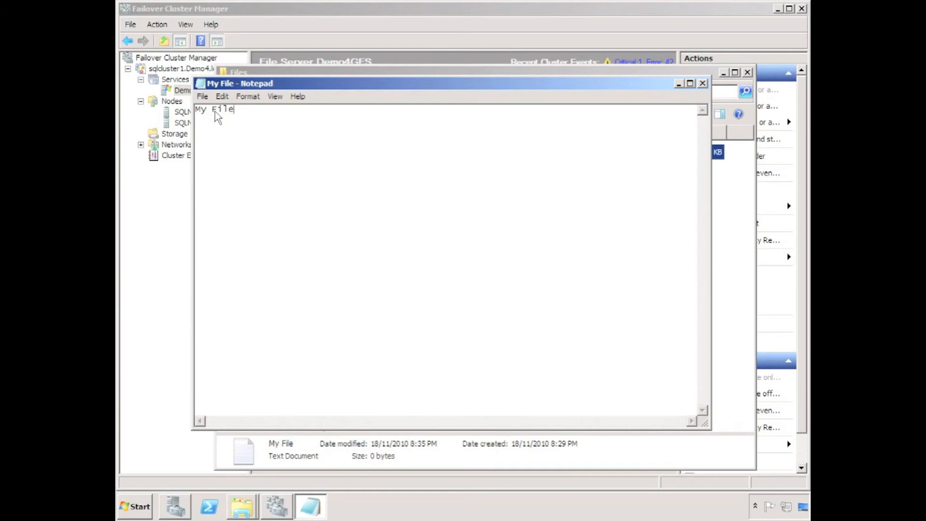
{"action": "left_click", "coordinate": [702, 83]}
{"action": "left_click", "coordinate": [451, 262]}
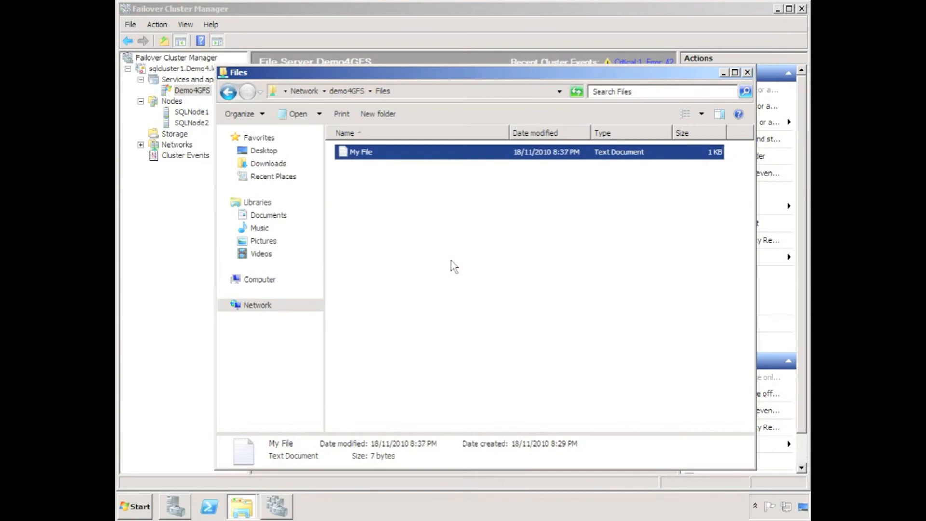
Step: Move the Demo4GFS service to SQLNode1 in Failover Cluster Manager and confirm the move
{"action": "right_click", "coordinate": [180, 89]}
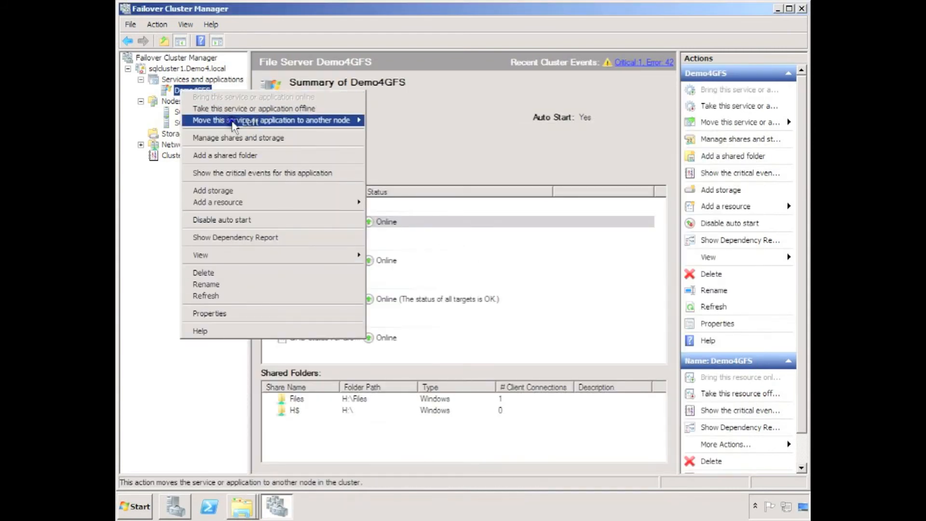
{"action": "mouse_move", "coordinate": [226, 120]}
{"action": "left_click", "coordinate": [409, 122]}
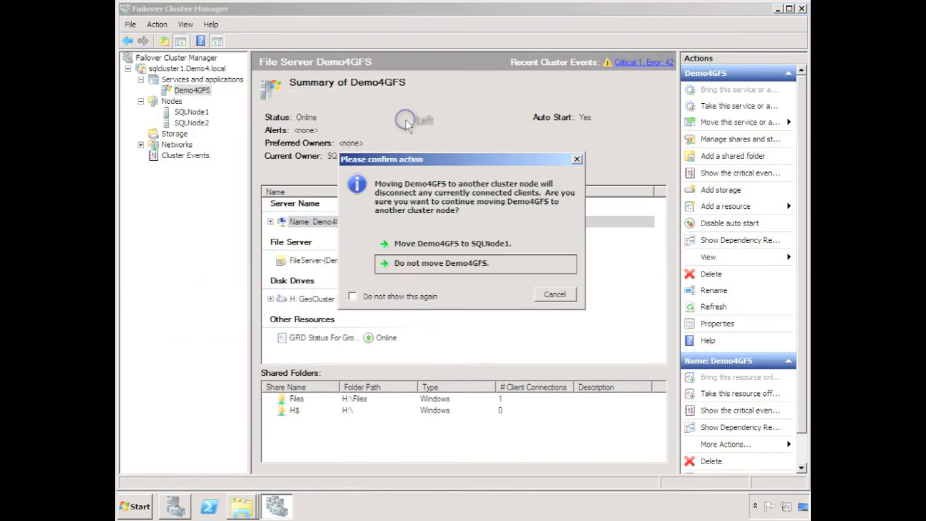
{"action": "left_click", "coordinate": [404, 243]}
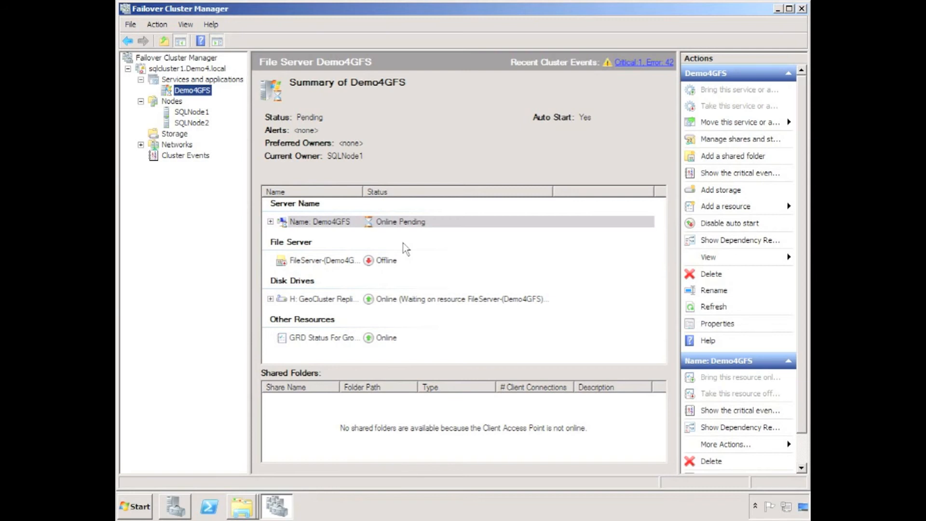
Step: Reopen the Files share on \\demo4GFS and open My File to check its contents after the move
{"action": "left_click", "coordinate": [126, 510]}
{"action": "left_click", "coordinate": [309, 434]}
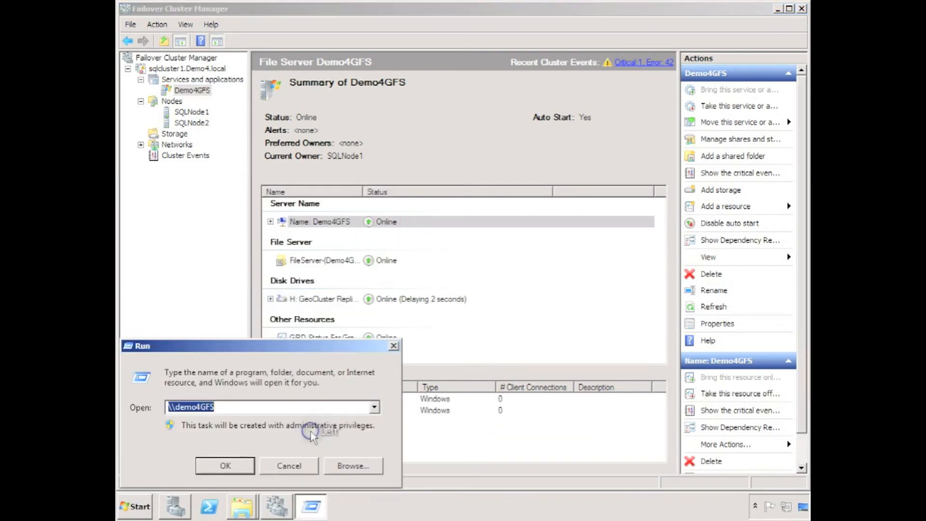
{"action": "left_click", "coordinate": [238, 465]}
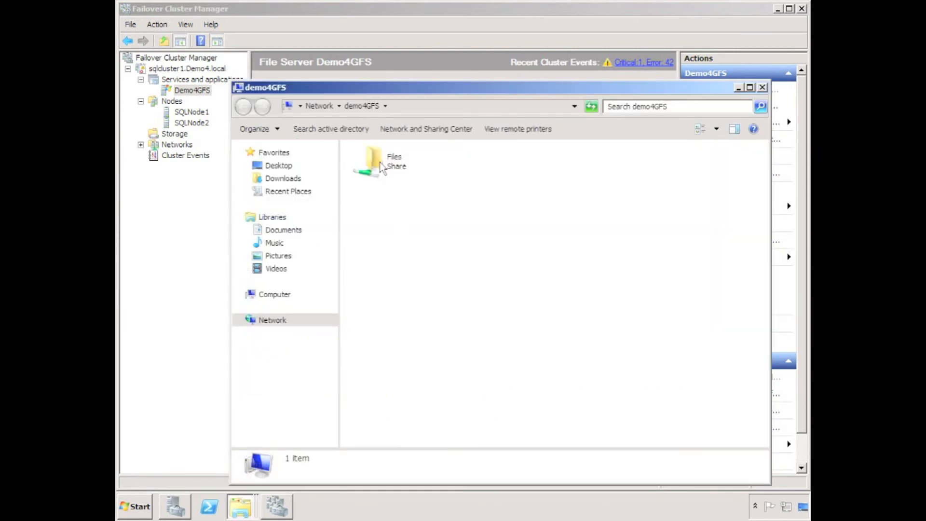
{"action": "double_click", "coordinate": [383, 167]}
{"action": "right_click", "coordinate": [376, 169]}
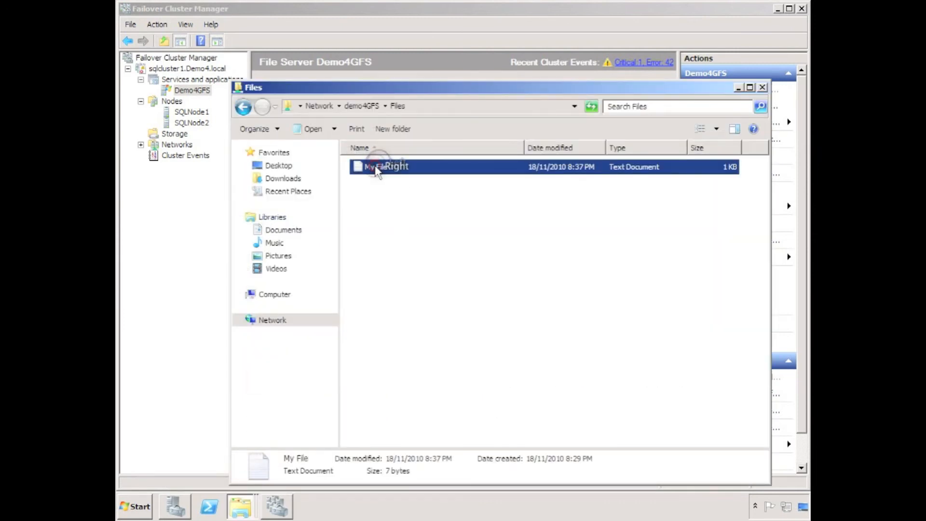
{"action": "left_click", "coordinate": [390, 194]}
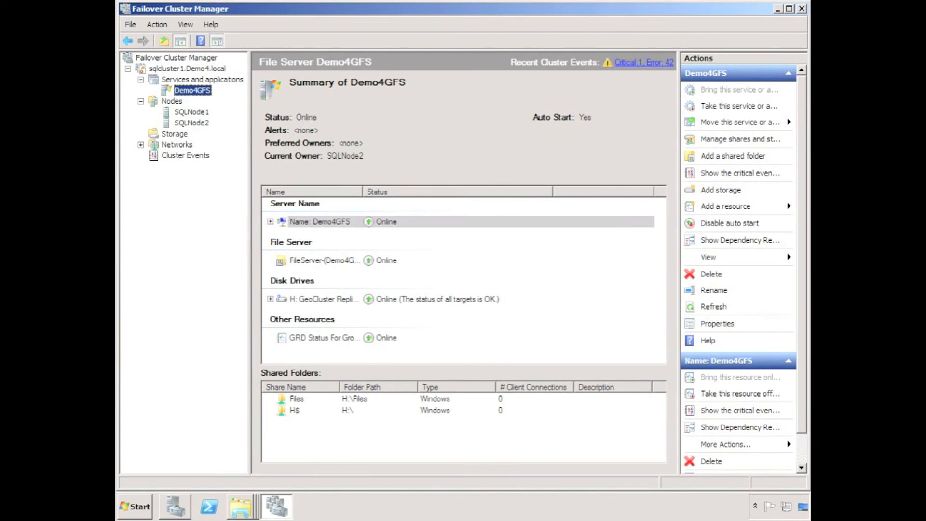
Step: Open the Files share on \\demo4GFS again in a new Explorer window
{"action": "key", "text": "super"}
{"action": "left_click", "coordinate": [314, 437]}
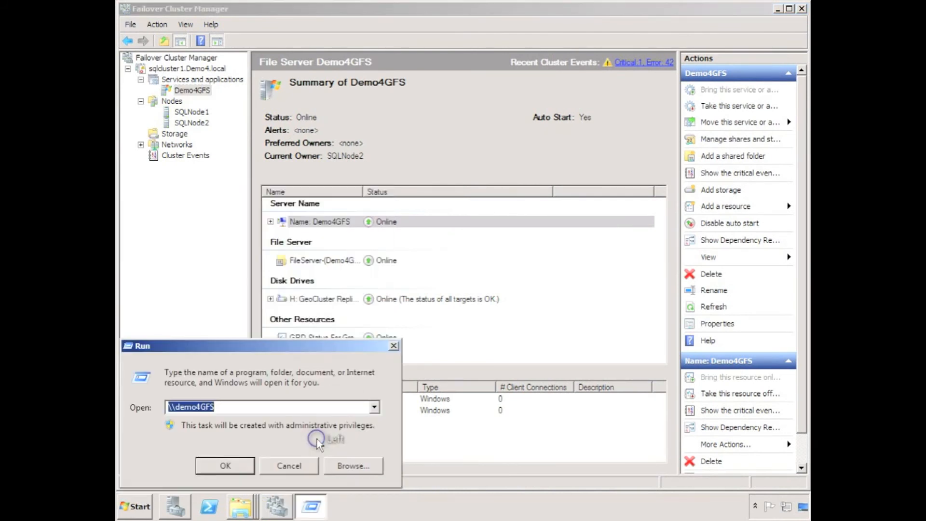
{"action": "left_click", "coordinate": [234, 465]}
{"action": "double_click", "coordinate": [295, 99]}
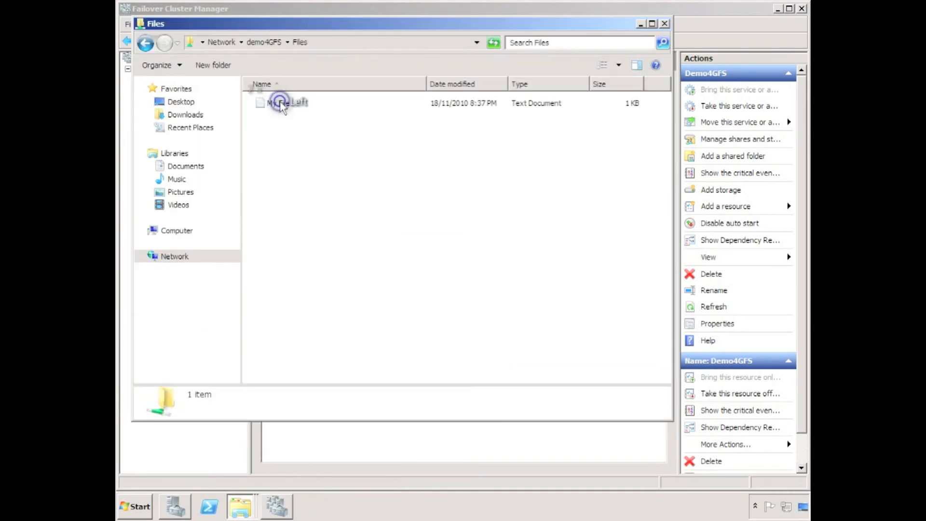
Step: Copy the Availability, Backup and Move folders from the Docs folder of the Double-Take program directory
{"action": "left_click", "coordinate": [241, 506]}
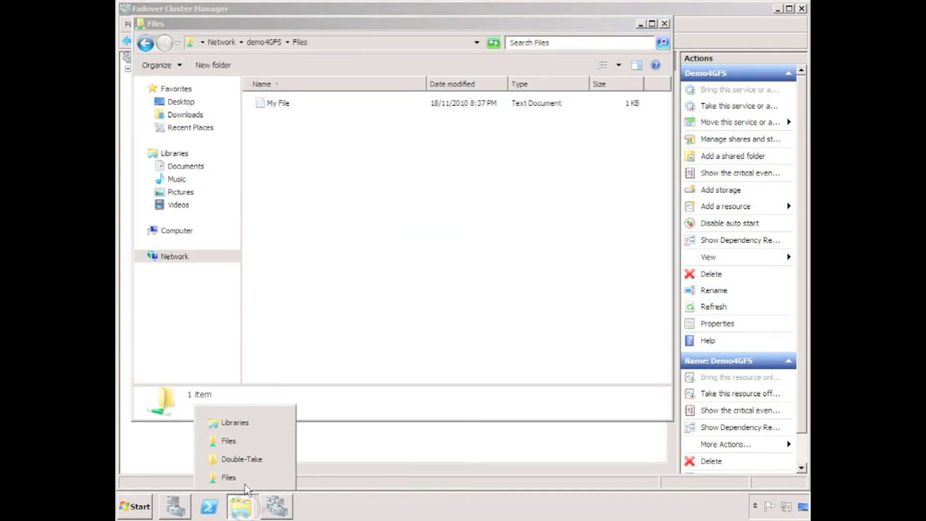
{"action": "left_click", "coordinate": [244, 460]}
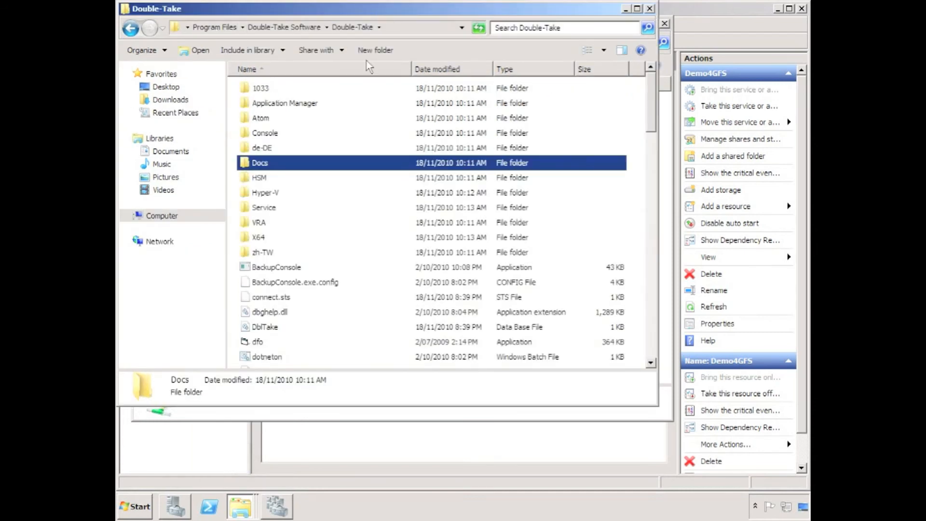
{"action": "double_click", "coordinate": [259, 163]}
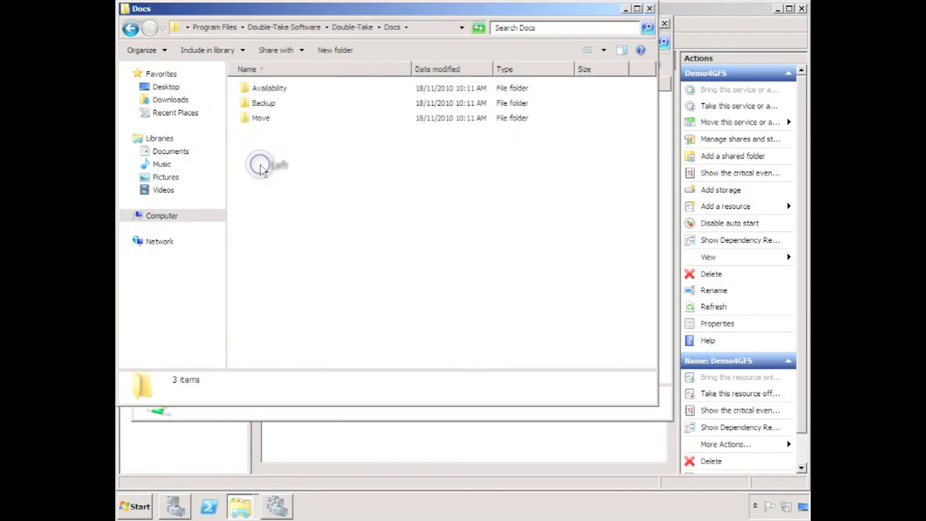
{"action": "double_click", "coordinate": [261, 89]}
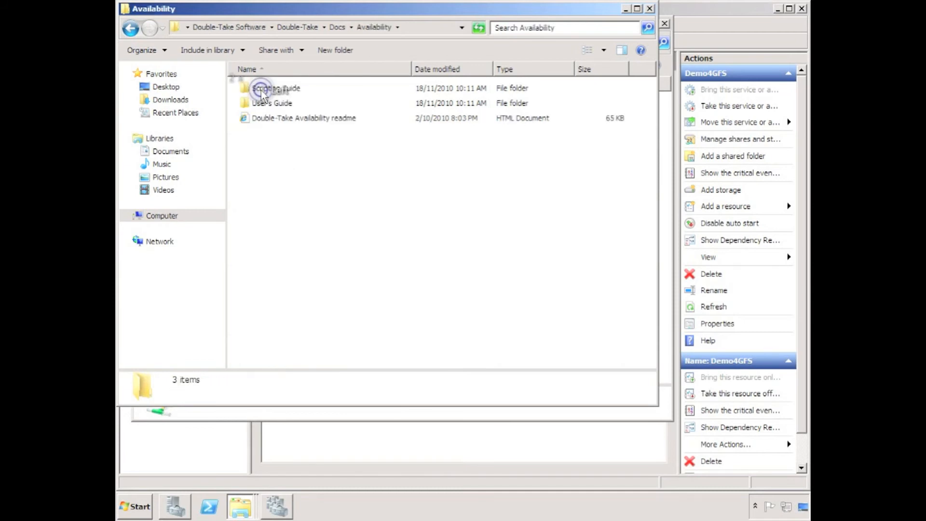
{"action": "left_click", "coordinate": [334, 27]}
{"action": "left_click", "coordinate": [292, 135]}
{"action": "left_click_drag", "start_coordinate": [291, 135], "coordinate": [255, 83]}
{"action": "right_click", "coordinate": [255, 84]}
{"action": "left_click", "coordinate": [279, 153]}
Step: Paste the copied folders into the Files share on demo4GFS and close the share's window
{"action": "left_click", "coordinate": [626, 9]}
{"action": "right_click", "coordinate": [281, 206]}
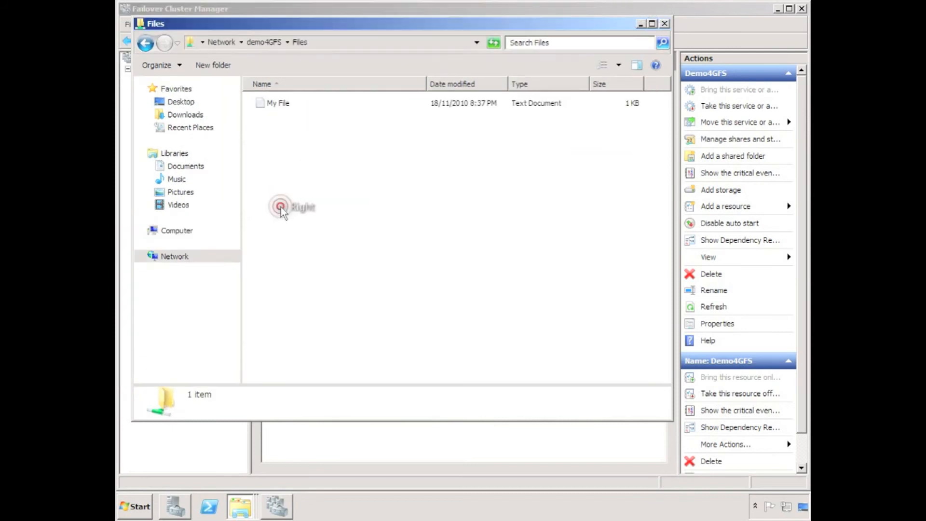
{"action": "left_click", "coordinate": [306, 284]}
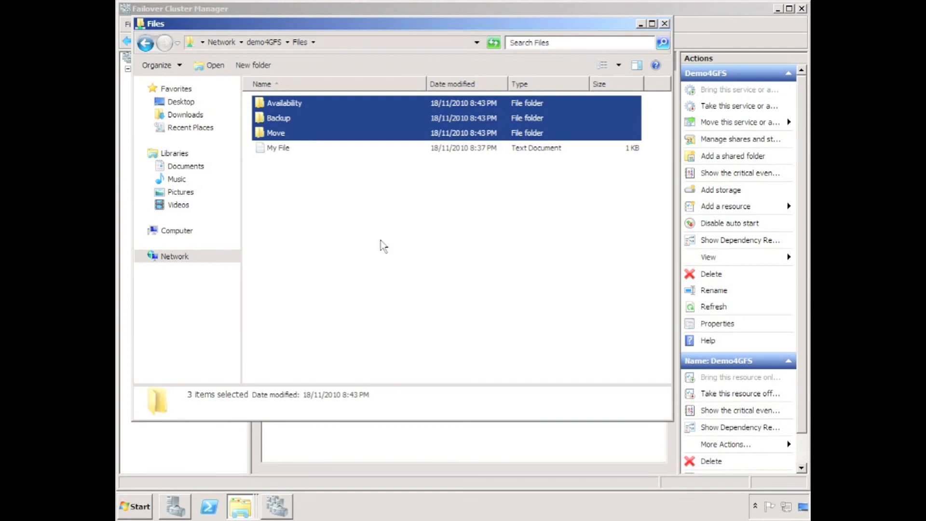
{"action": "left_click", "coordinate": [664, 23]}
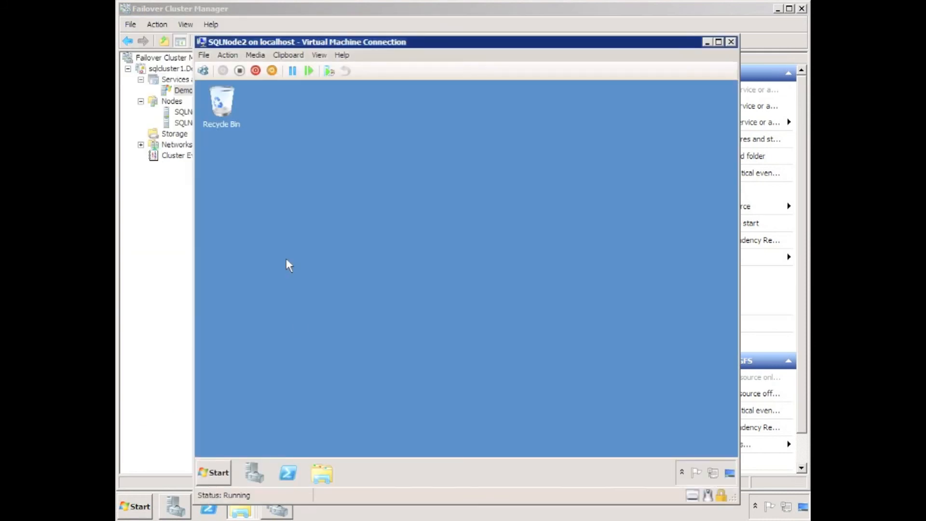
Step: Turn off the SQLNode2 virtual machine to simulate a node failure, and close its connection window
{"action": "left_click", "coordinate": [239, 70]}
{"action": "left_click", "coordinate": [495, 292]}
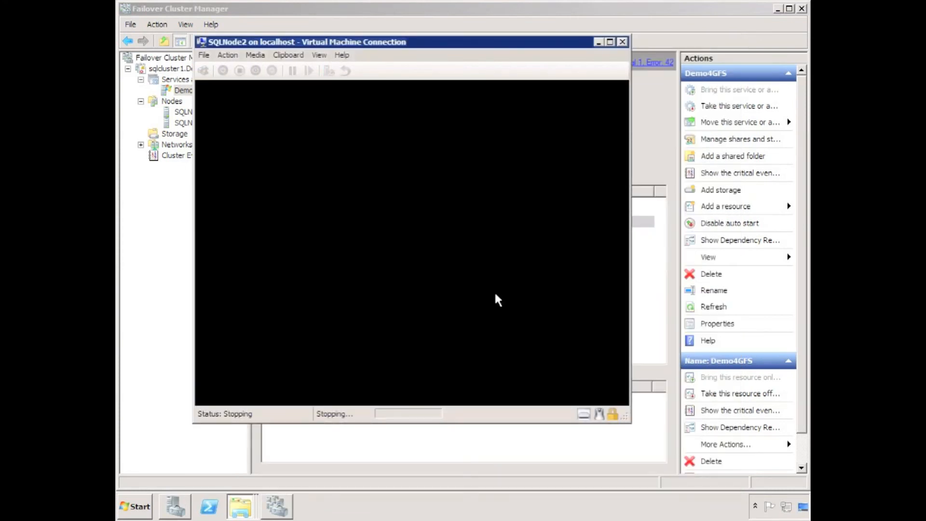
{"action": "left_click", "coordinate": [622, 42]}
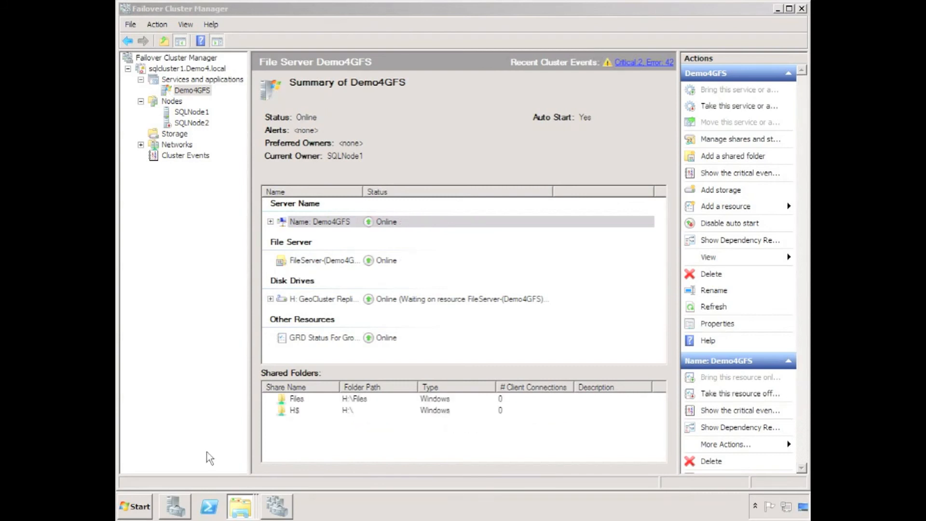
Step: Open the Files share on \\demo4GFS, check the contents of its Availability folder, and return to the demo4GFS root
{"action": "left_click", "coordinate": [132, 508]}
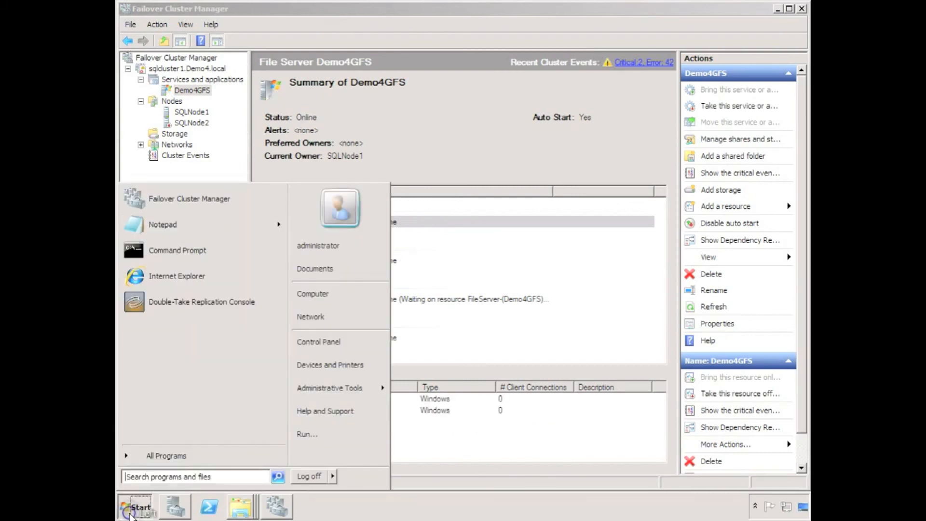
{"action": "left_click", "coordinate": [307, 433]}
{"action": "left_click", "coordinate": [225, 466]}
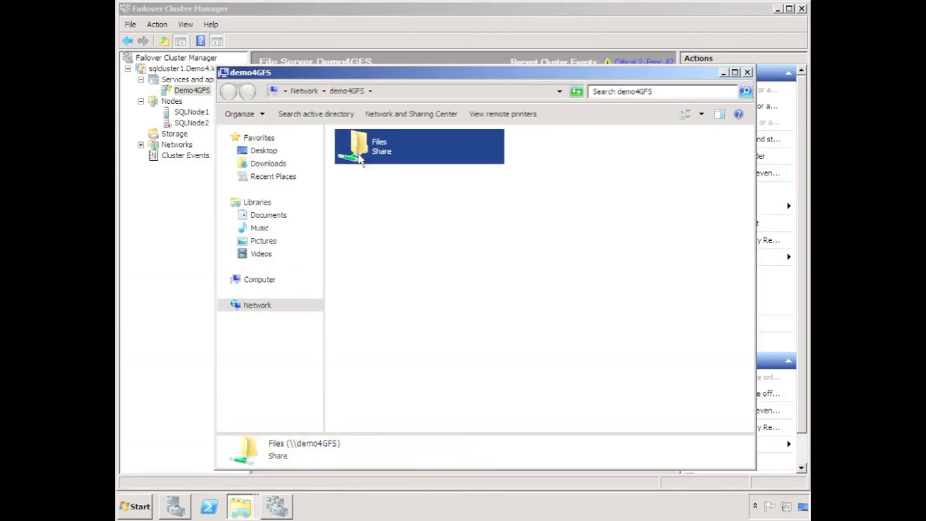
{"action": "double_click", "coordinate": [359, 156]}
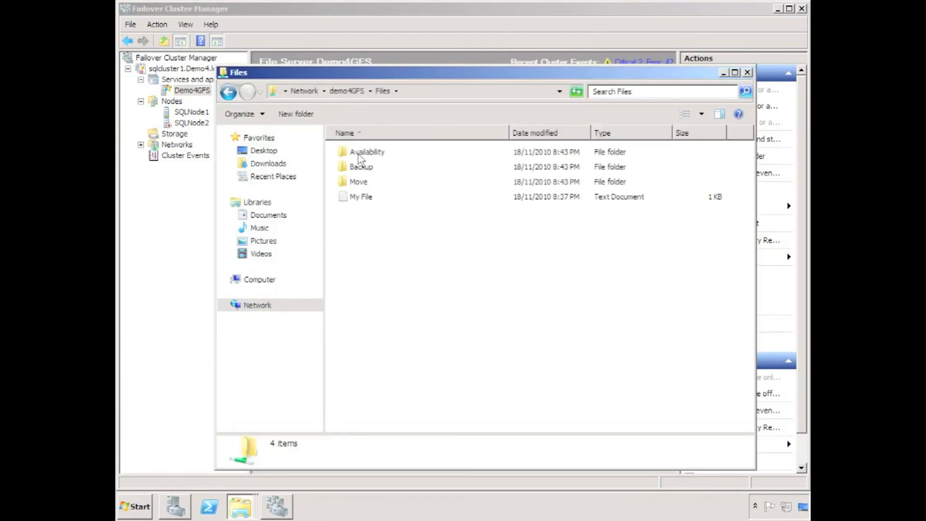
{"action": "left_click", "coordinate": [359, 153]}
{"action": "double_click", "coordinate": [352, 150]}
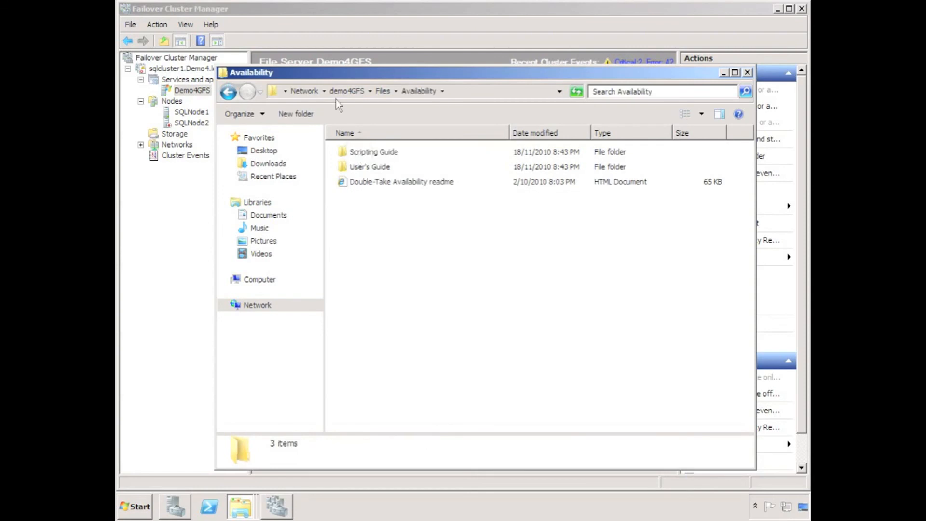
{"action": "left_click", "coordinate": [348, 92]}
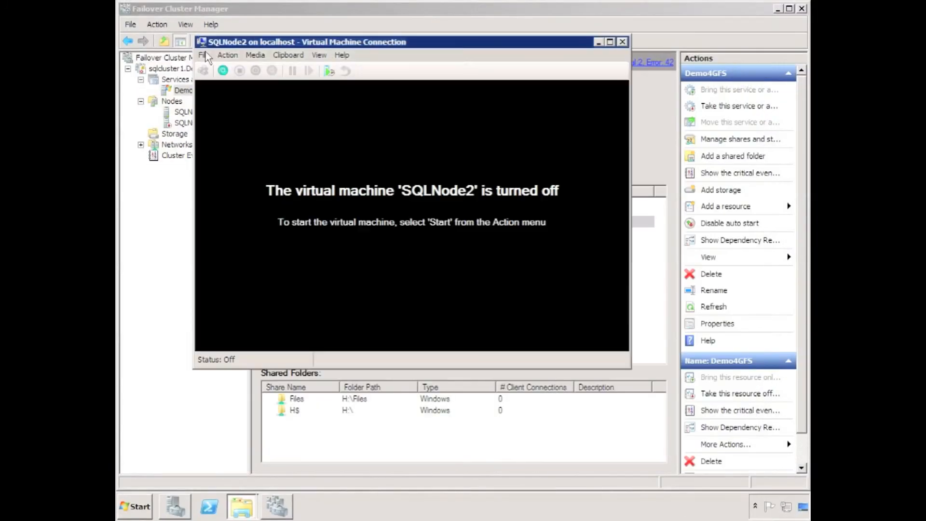
Step: Start the SQLNode2 virtual machine again and minimize its connection window
{"action": "left_click", "coordinate": [223, 71]}
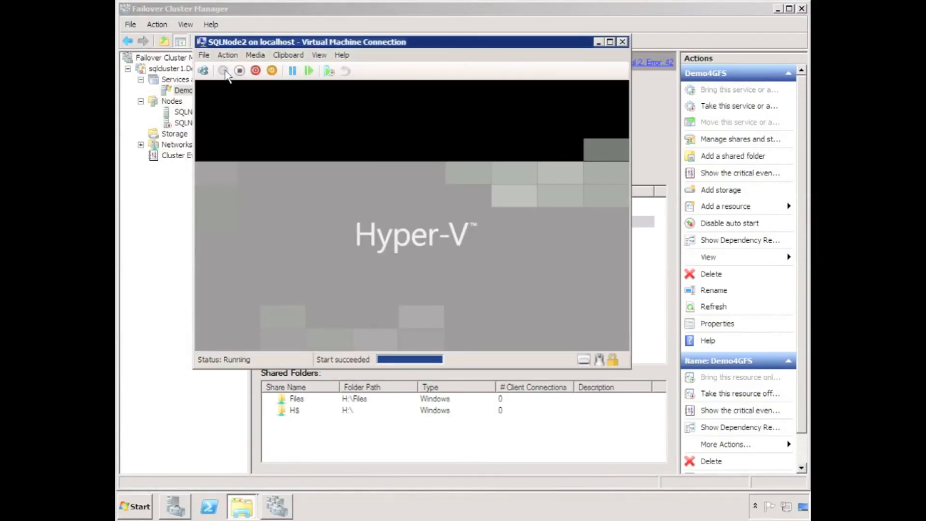
{"action": "key", "text": "Return"}
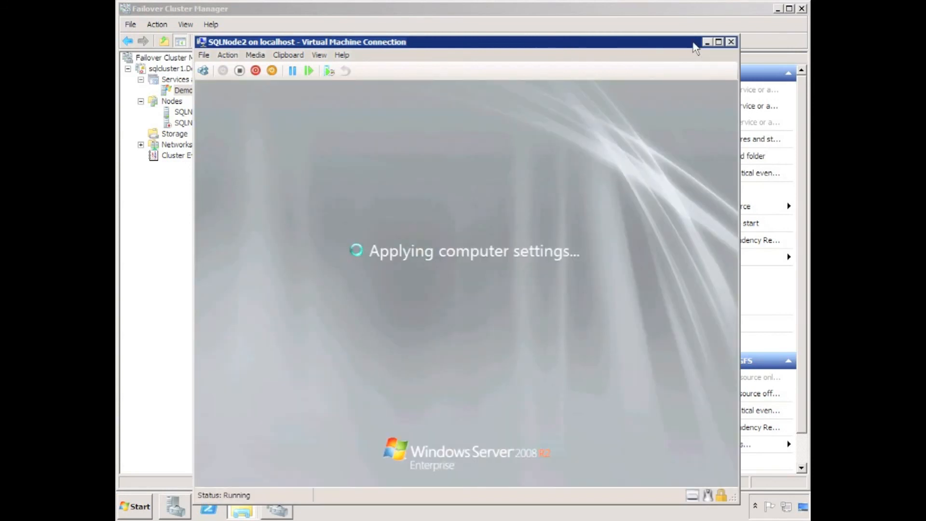
{"action": "left_click", "coordinate": [707, 42]}
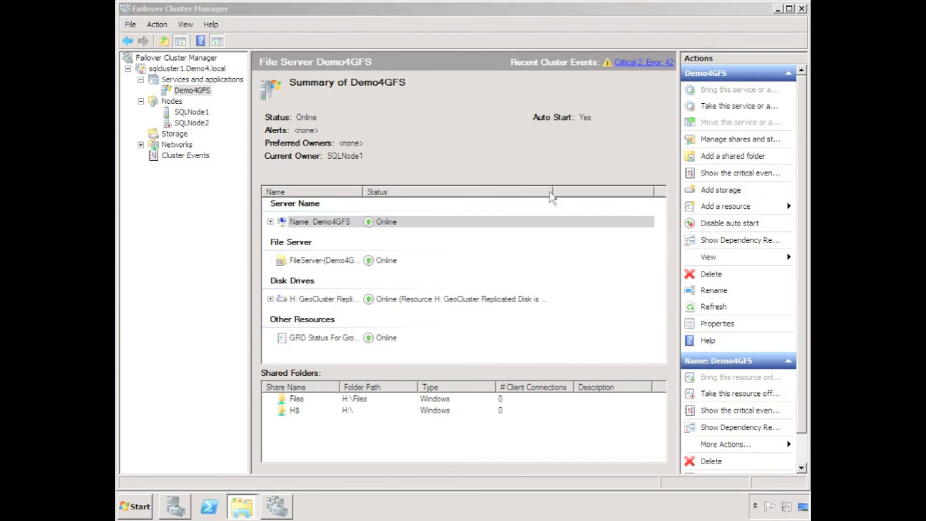
Step: Widen the Status column in the Demo4GFS summary to read the GeoCluster replicated disk's status
{"action": "left_click_drag", "start_coordinate": [553, 191], "coordinate": [605, 192]}
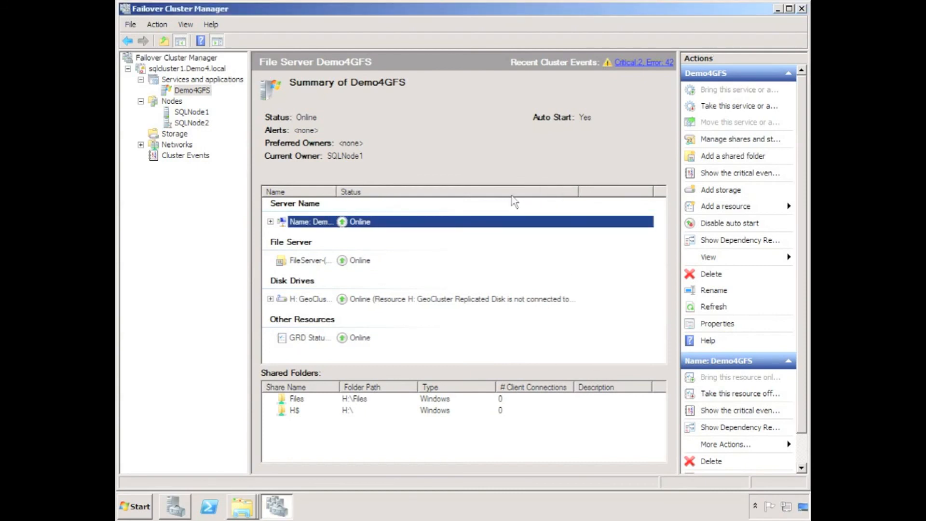